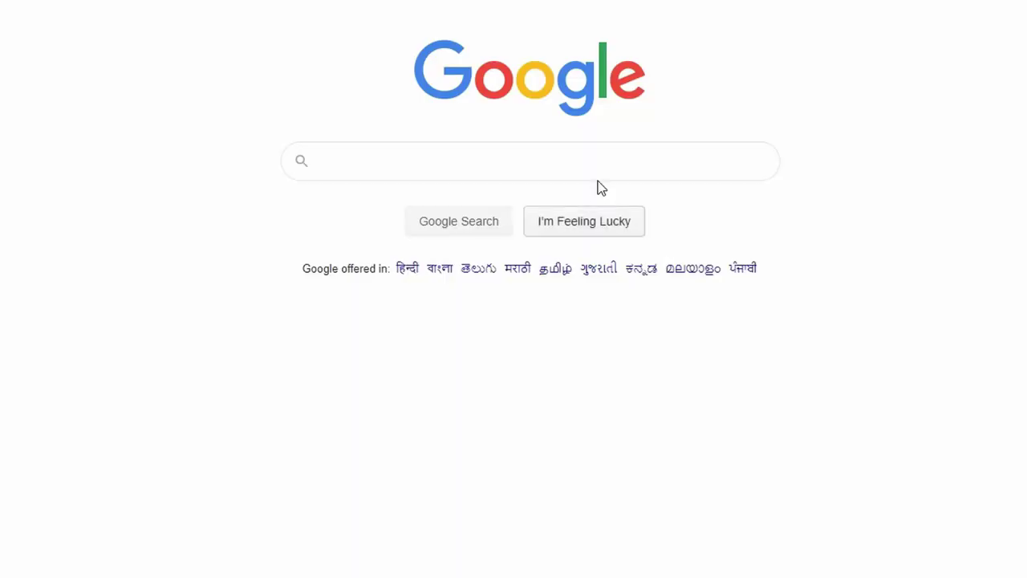
- Search Google for "pubg emulator pc" and open the Gameloop result for downloading PUBG Mobile on PC
left_click(570, 165)
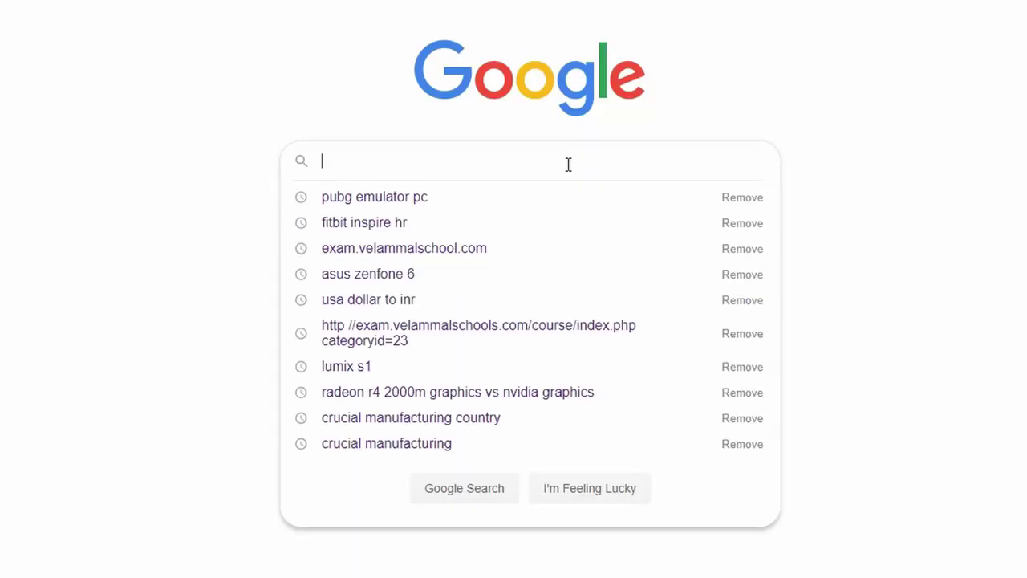
type("pu")
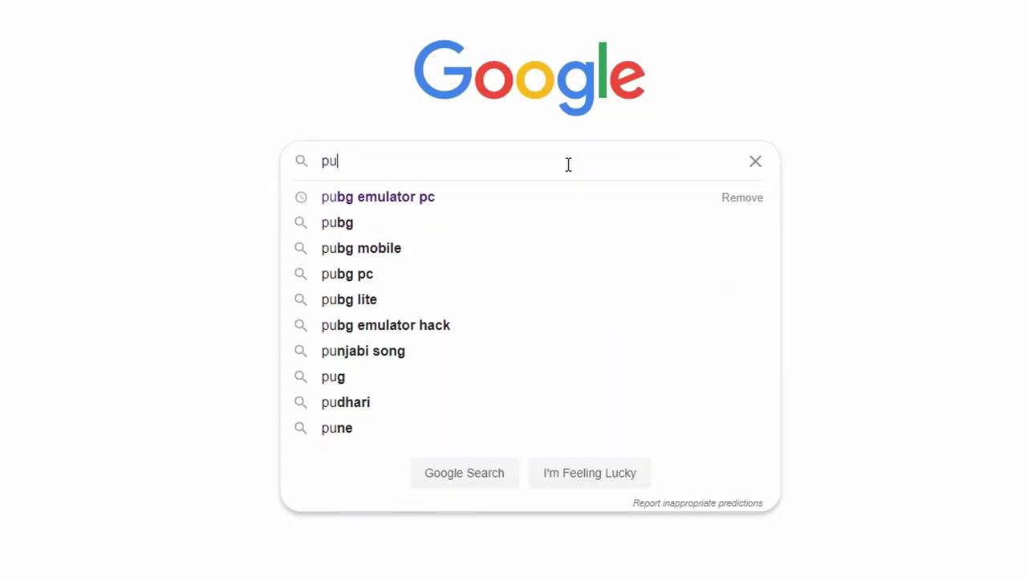
left_click(419, 204)
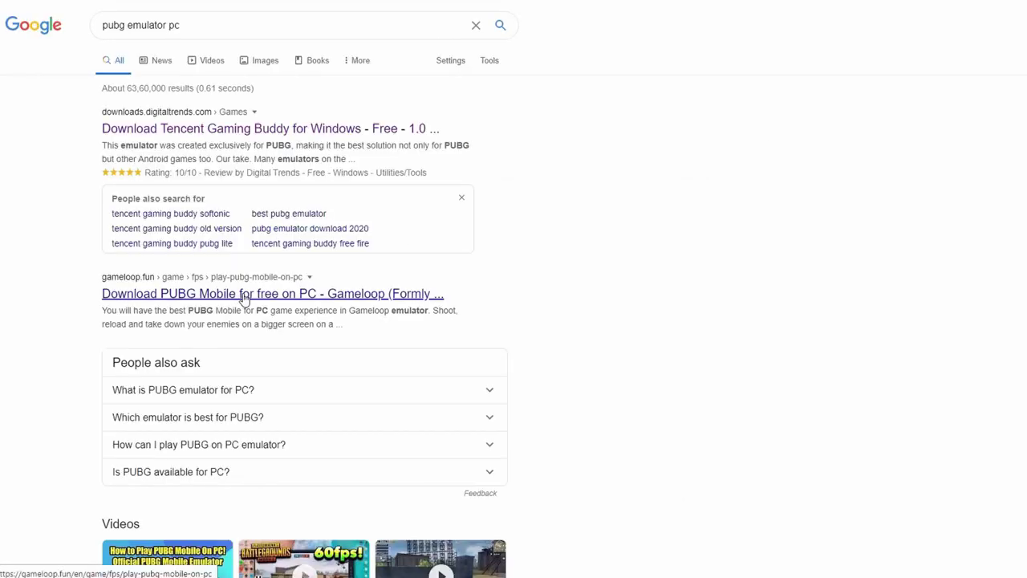
left_click(245, 297)
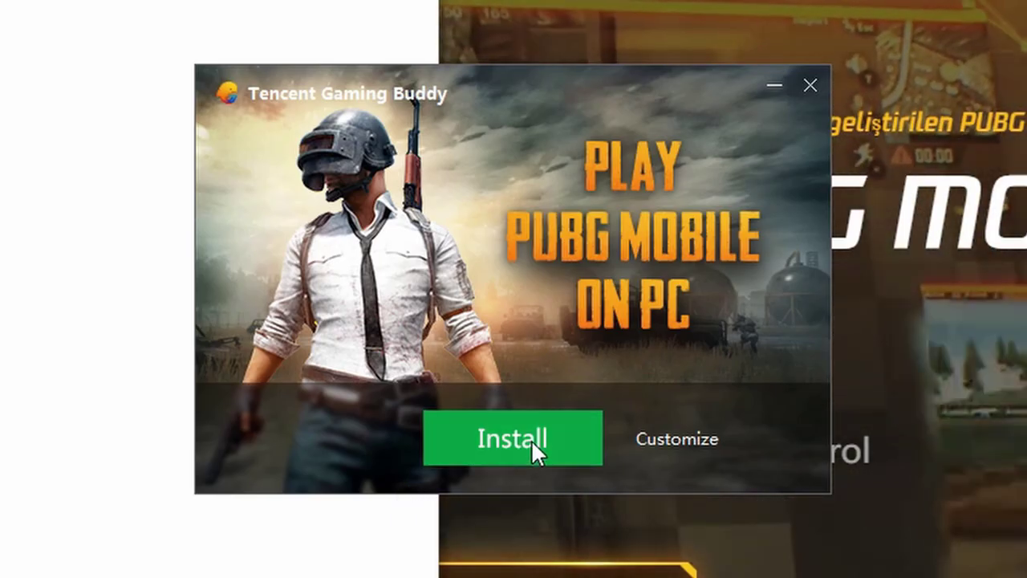
- Install Tencent Gaming Buddy with the default options and start it
left_click(531, 457)
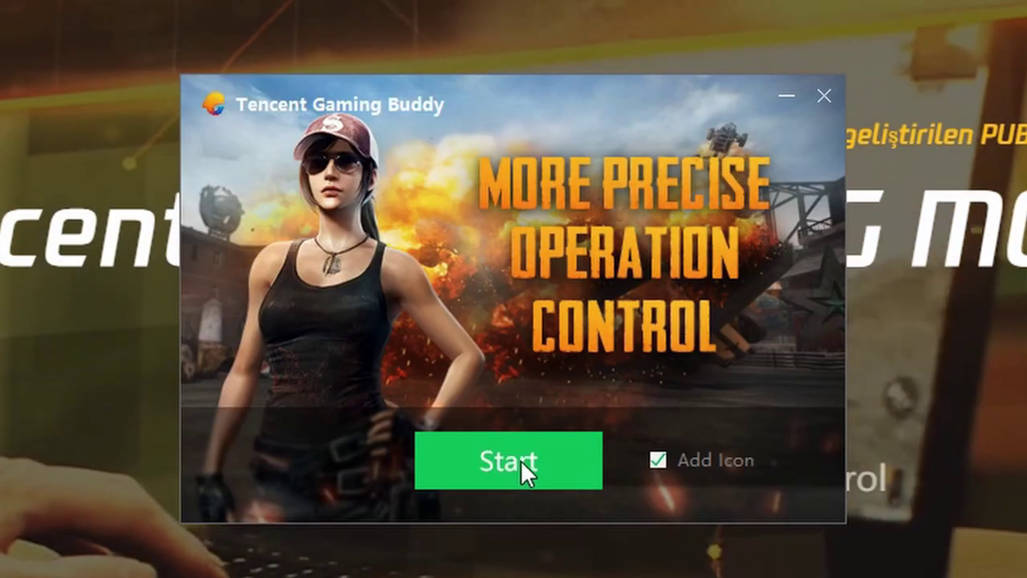
left_click(521, 460)
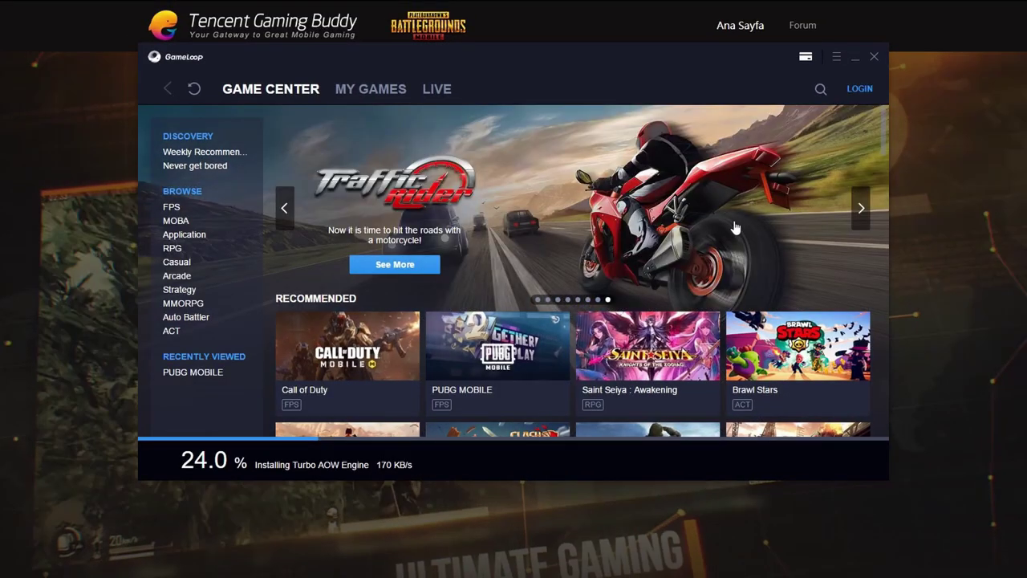
- Browse the Game Center catalogue through its recommended, new release, FPS and arcade games
scroll(336, 189, "down", 3)
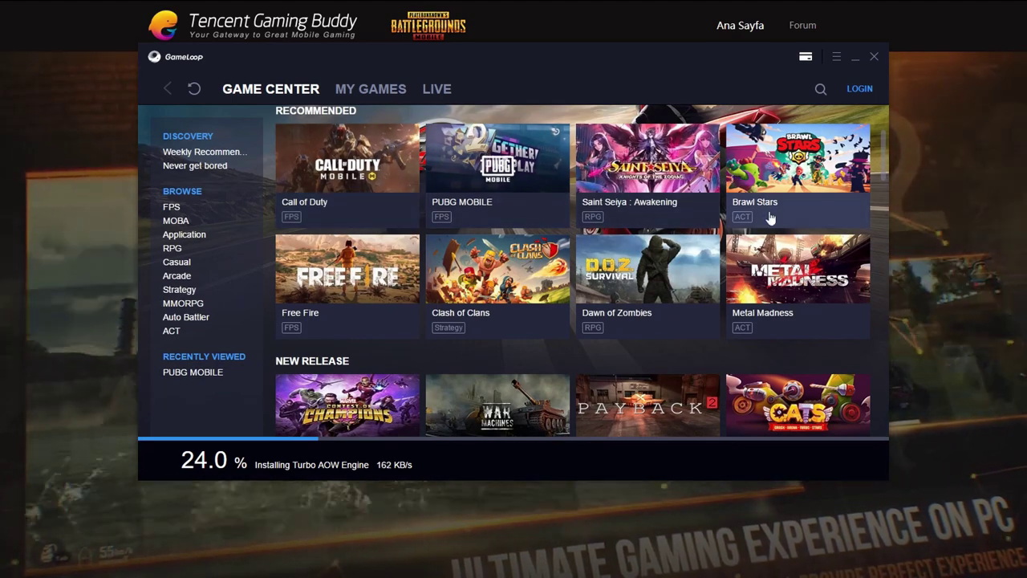
scroll(770, 218, "down", 1)
scroll(548, 229, "down", 2)
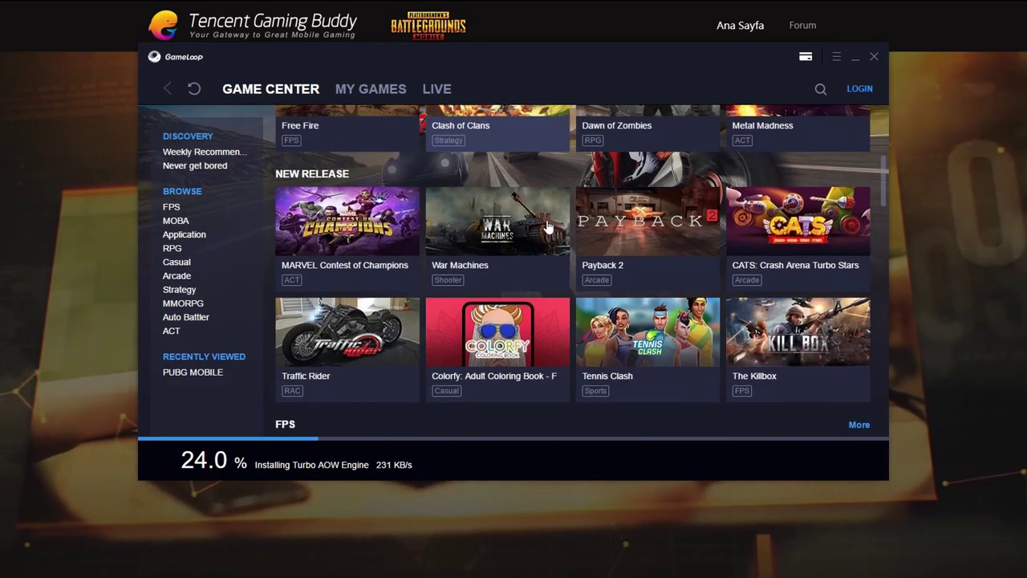
scroll(546, 228, "down", 3)
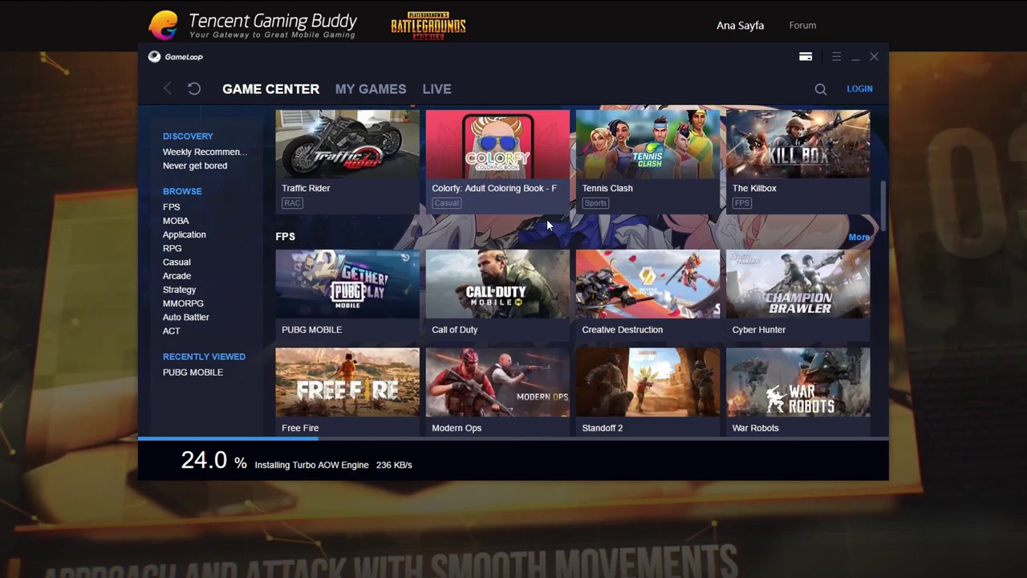
scroll(543, 287, "down", 2)
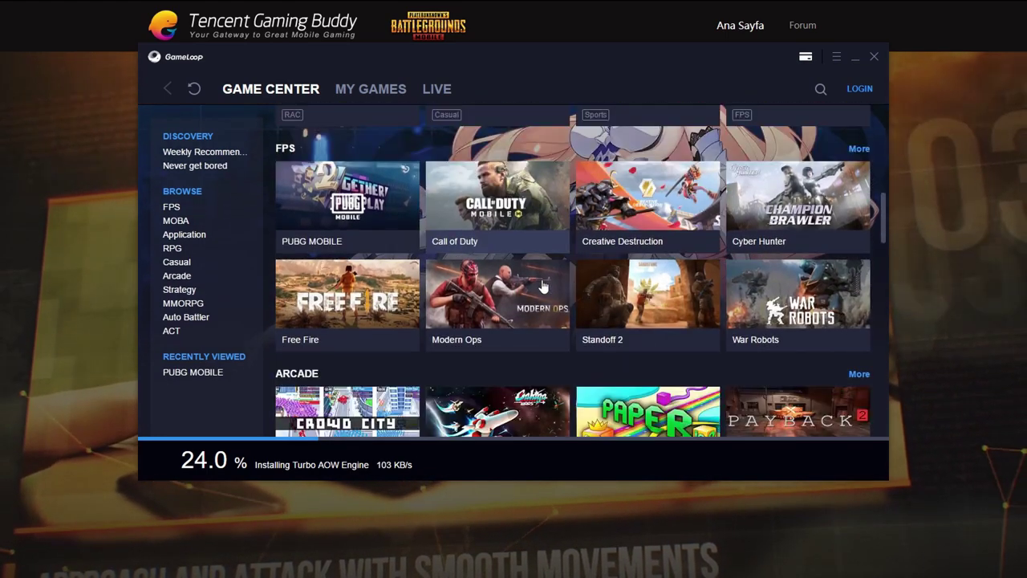
scroll(543, 287, "down", 6)
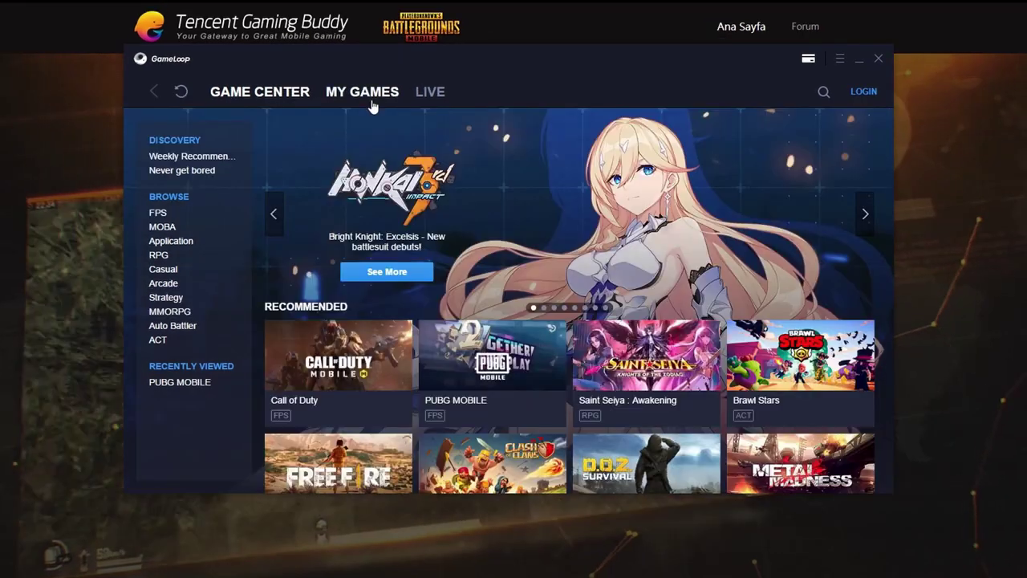
- Show the installed games, then open the Diagnostic Tool and place it beside the GameLoop window
left_click(362, 92)
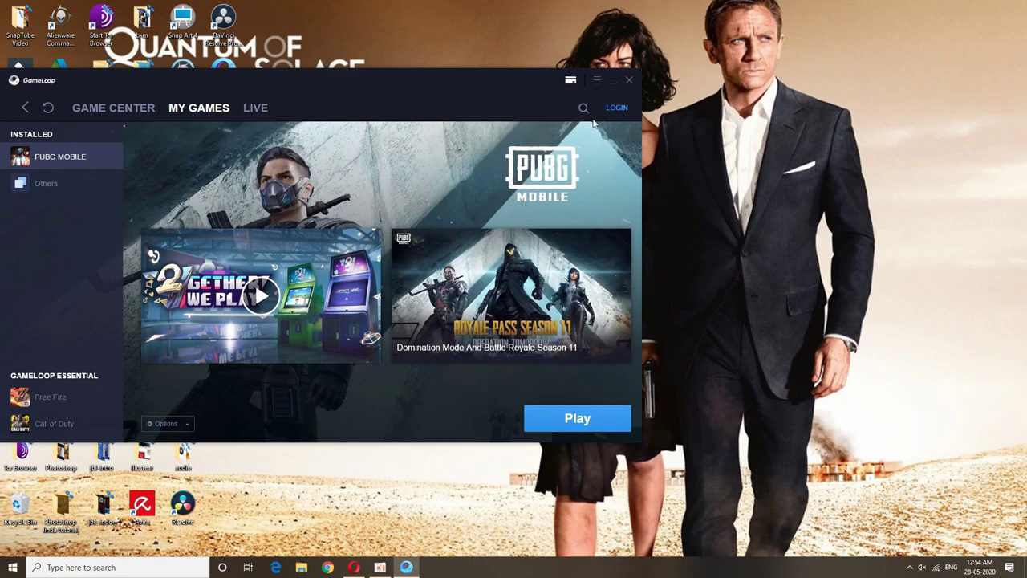
left_click(596, 83)
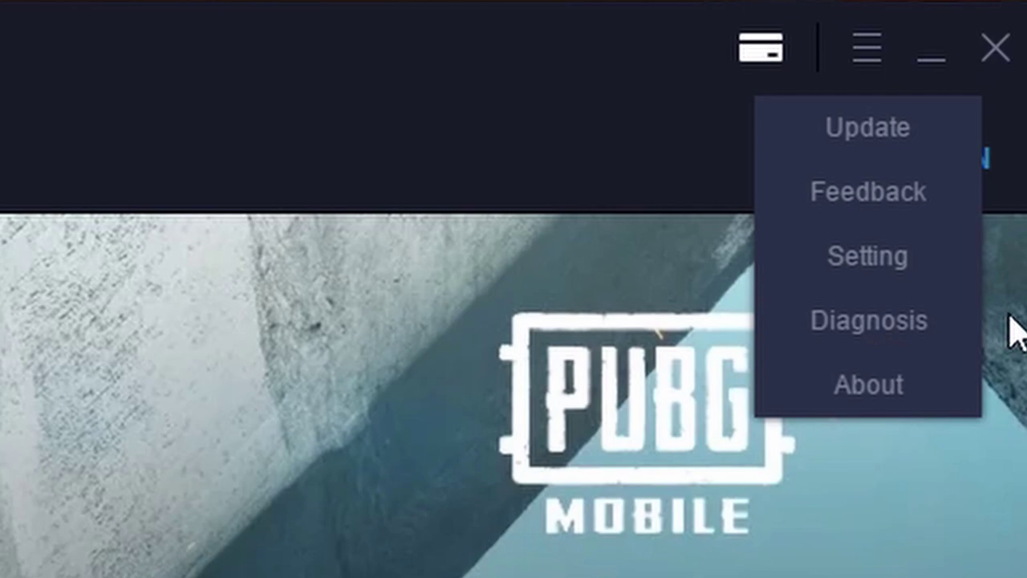
left_click(830, 325)
left_click_drag(506, 137, 824, 100)
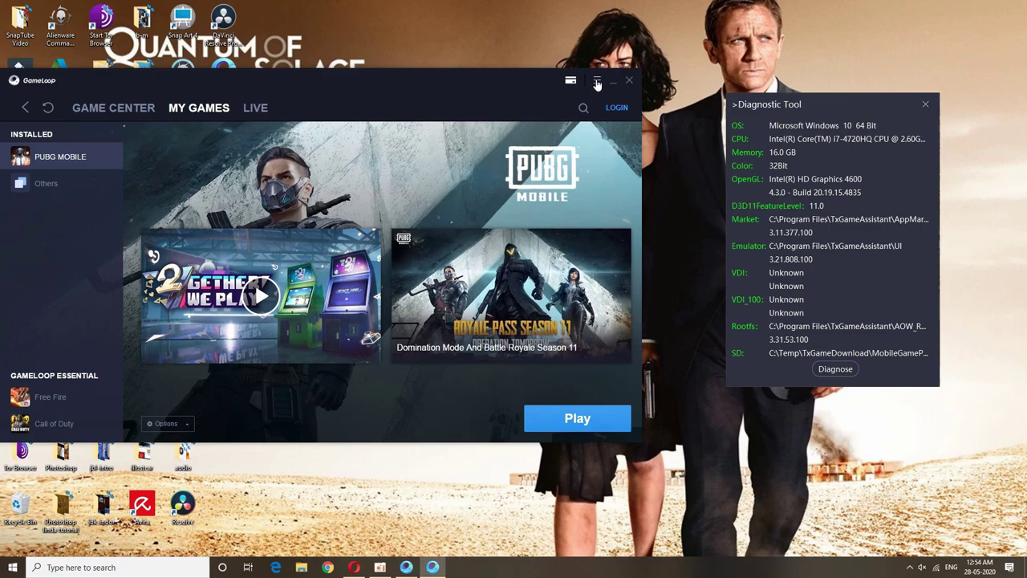
- Open the emulator's Setting Center, move it clear of the Diagnostic Tool, and enable voice chat with friends
left_click(597, 81)
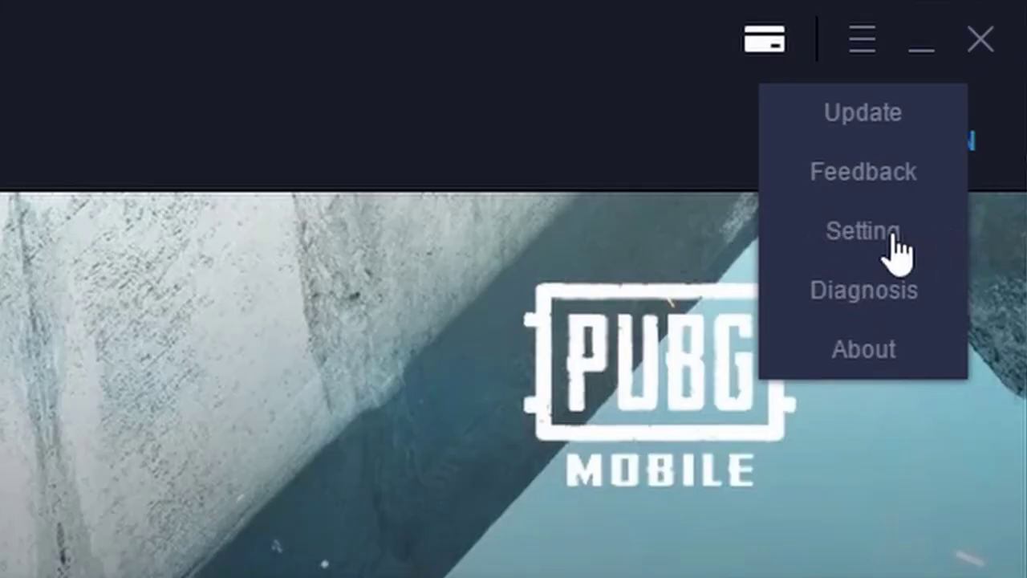
left_click(860, 237)
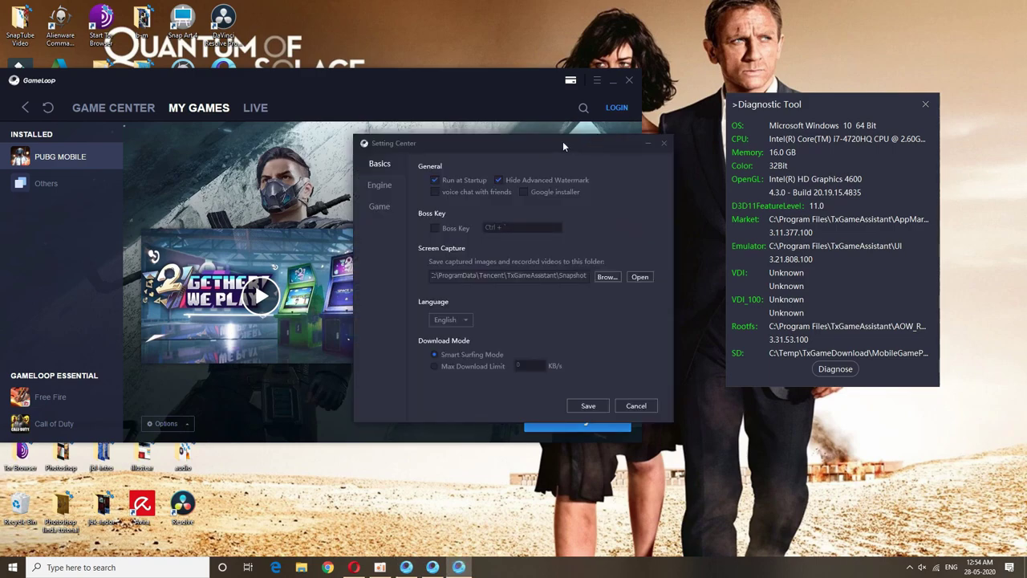
left_click_drag(563, 142, 536, 102)
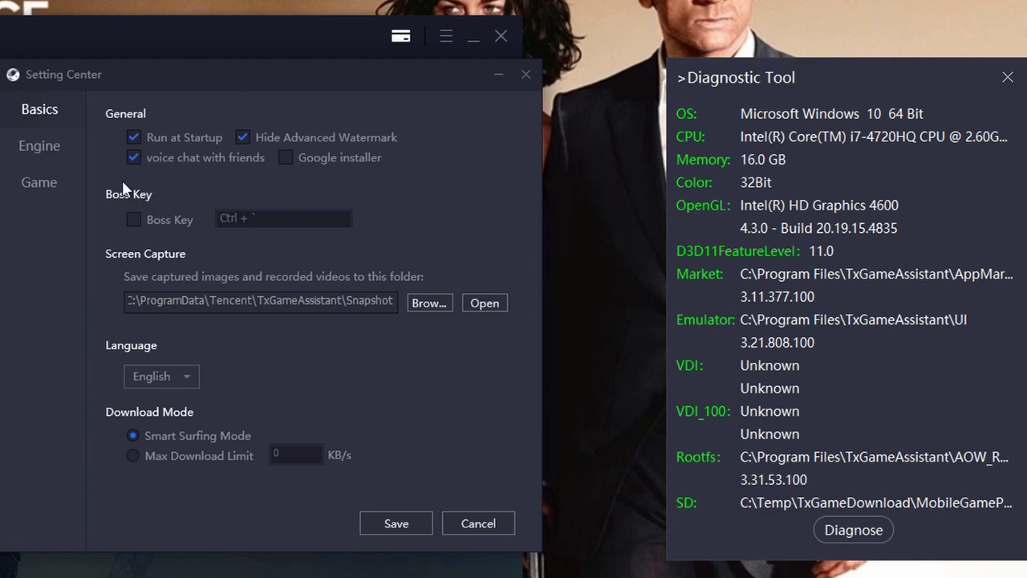
- In the engine settings, enable Prioritize Dedicated GPU and set anti-aliasing to Ultimate
left_click(41, 146)
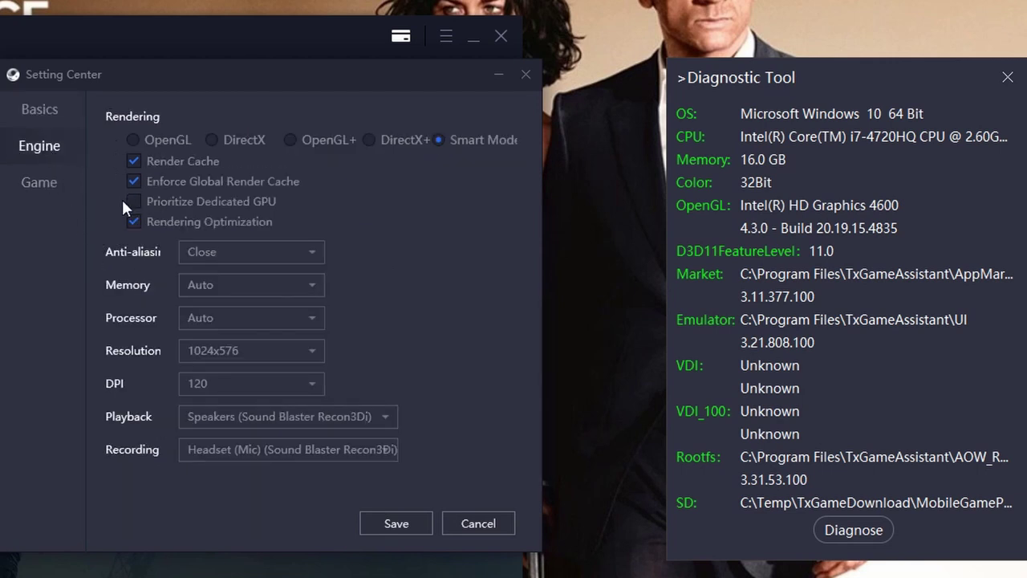
left_click(171, 198)
left_click(312, 252)
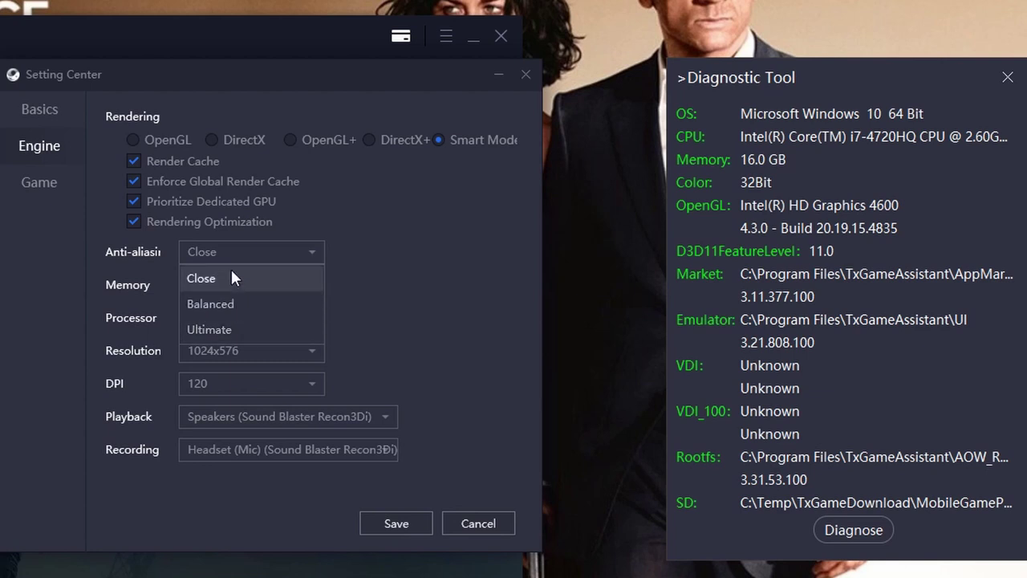
left_click(221, 330)
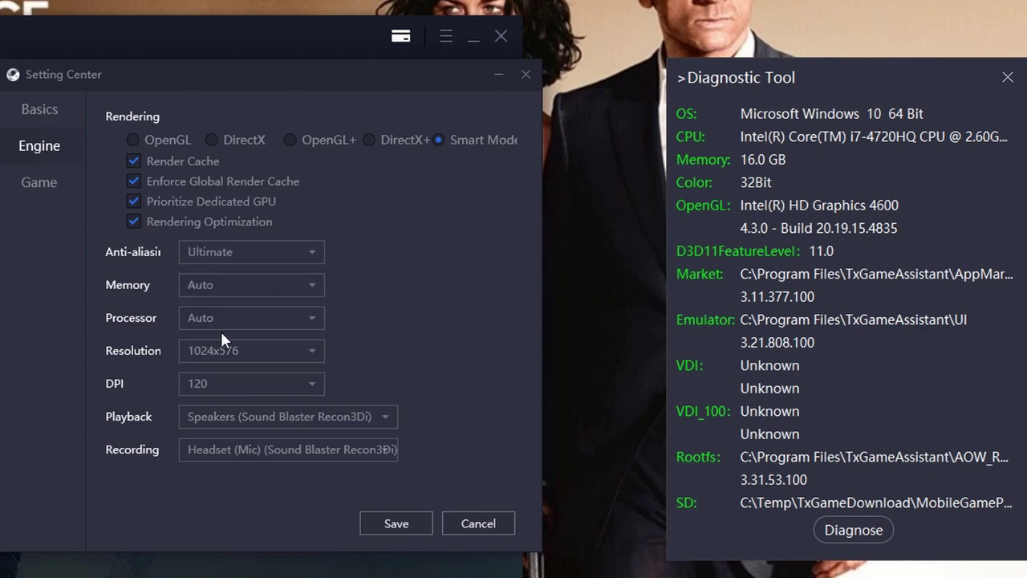
- Set the emulator engine's memory to 4096MB
left_click(305, 292)
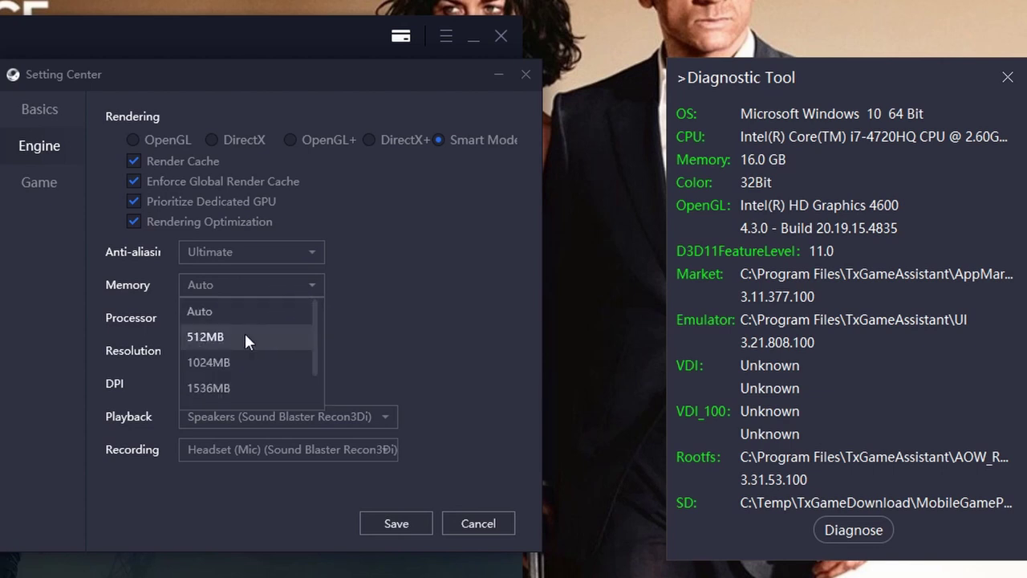
scroll(244, 330, "down", 1)
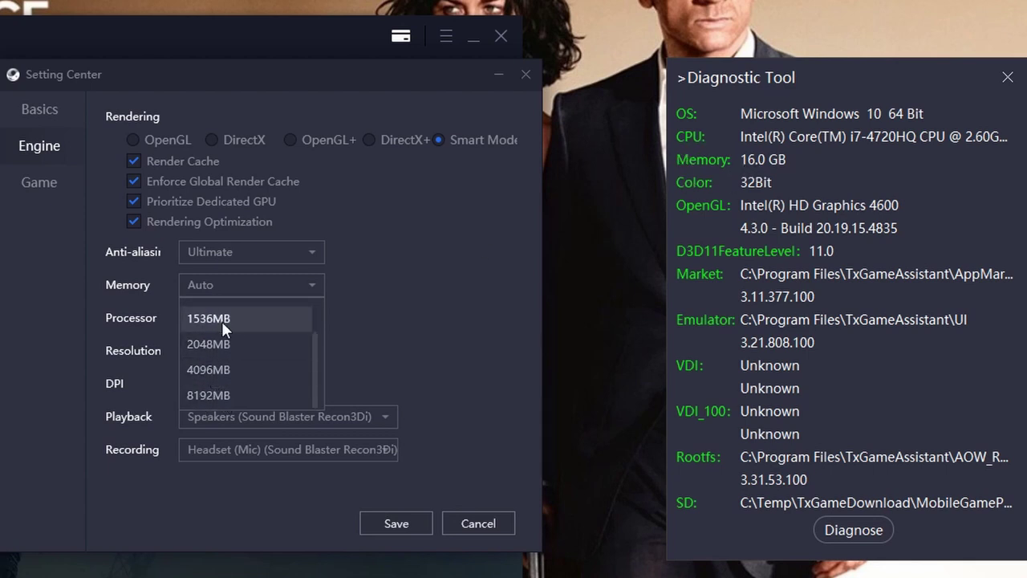
left_click(231, 369)
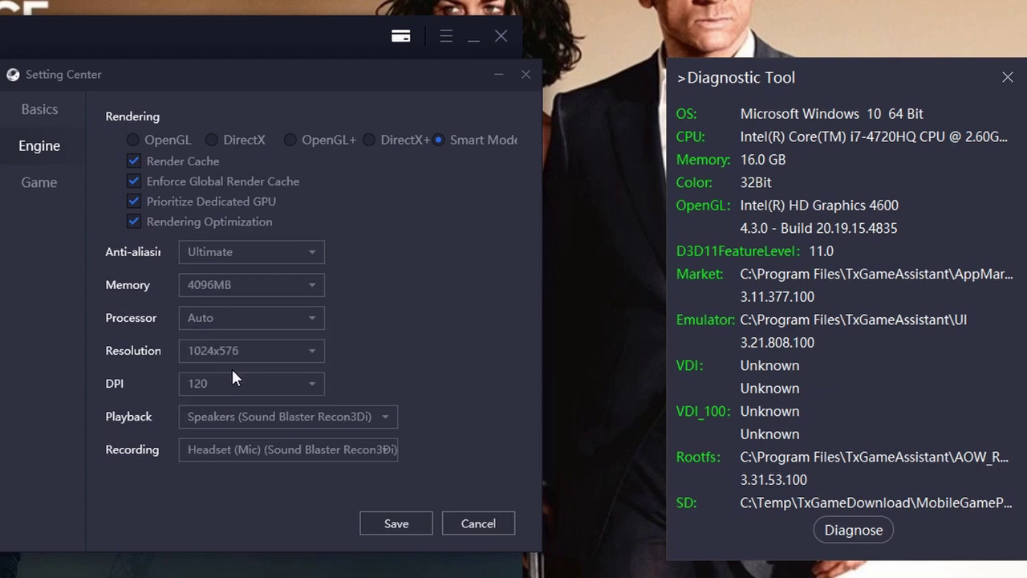
- Search Google for "intel(r) core(tm) i7-4720hq" and check the number of cores on Intel's processor specification page
left_click(303, 320)
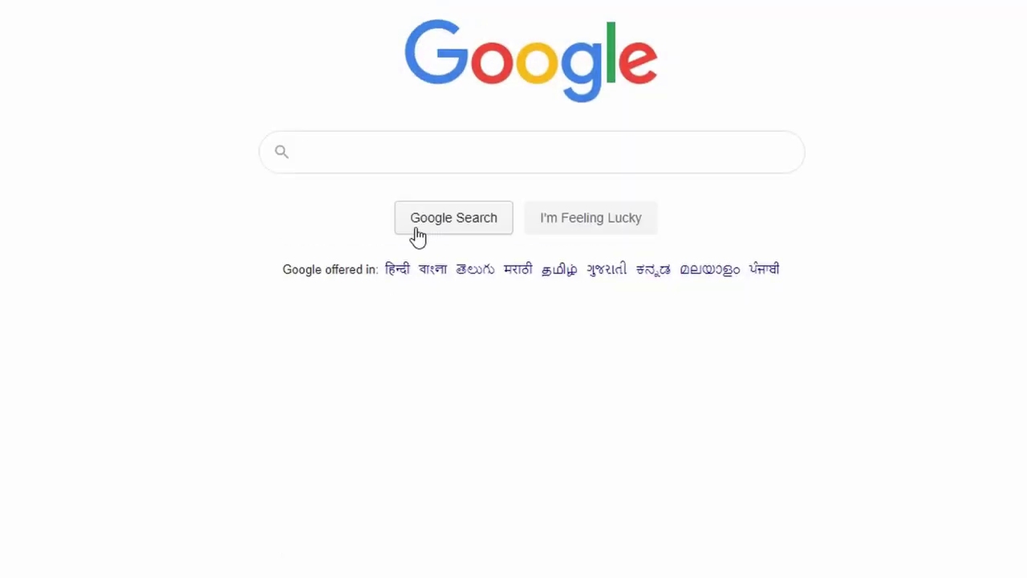
left_click(410, 151)
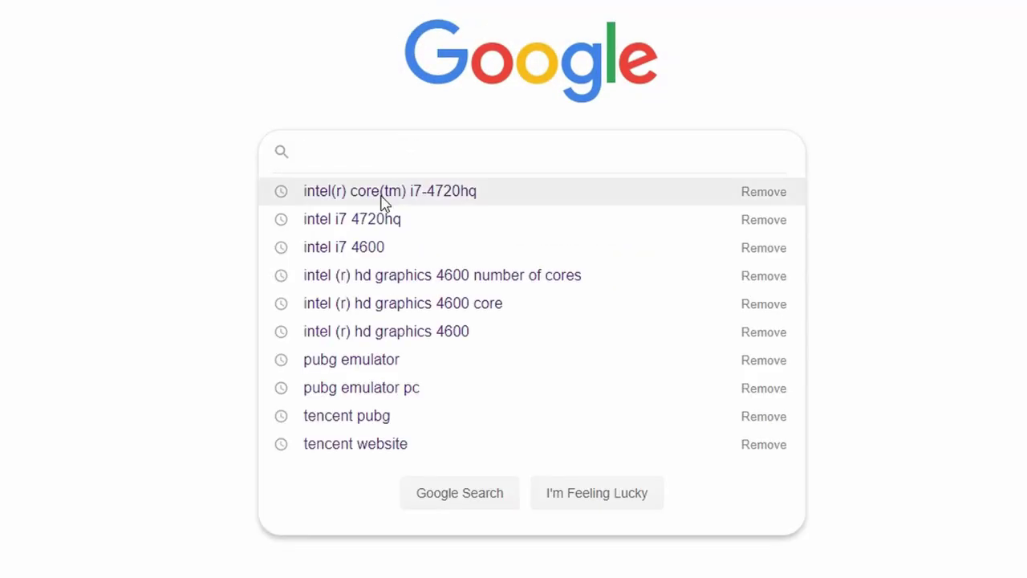
left_click(443, 195)
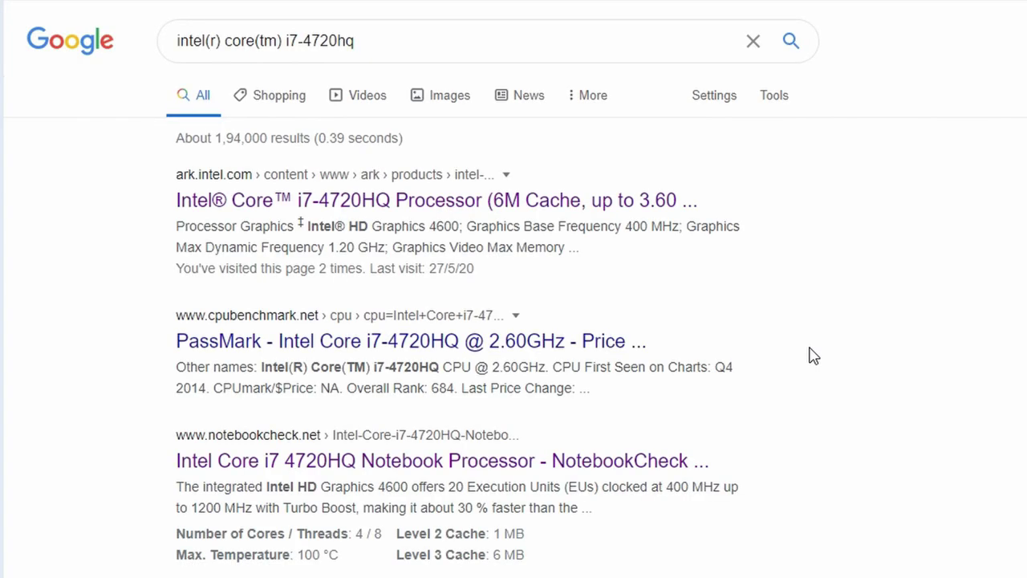
right_click(442, 206)
left_click(468, 222)
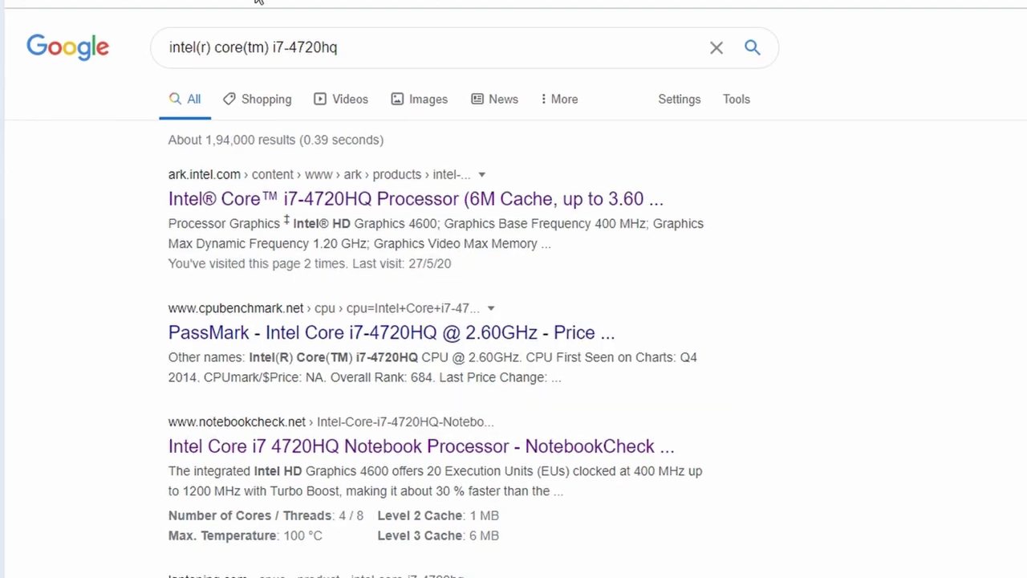
key("ctrl+Tab")
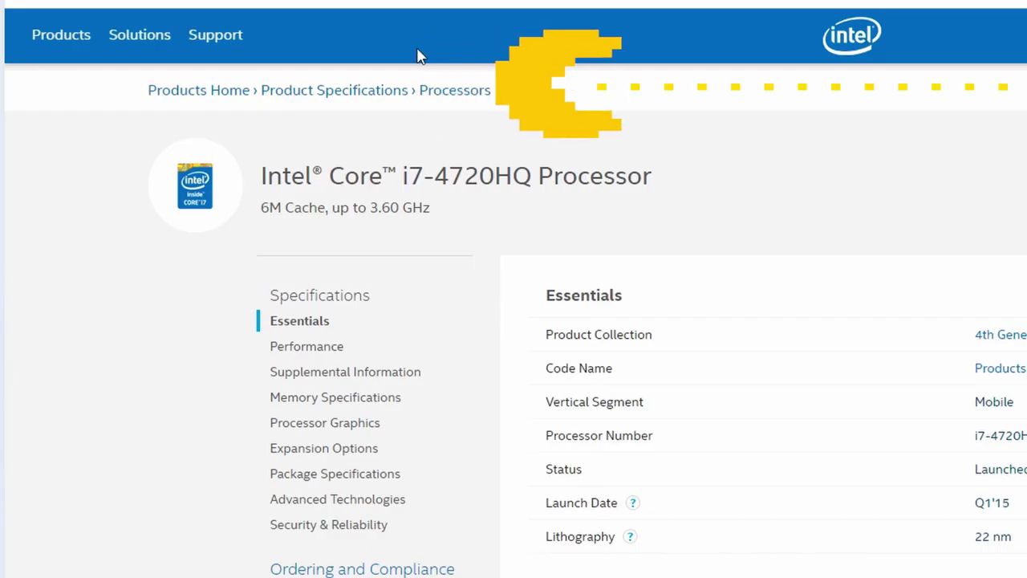
scroll(585, 454, "down", 2)
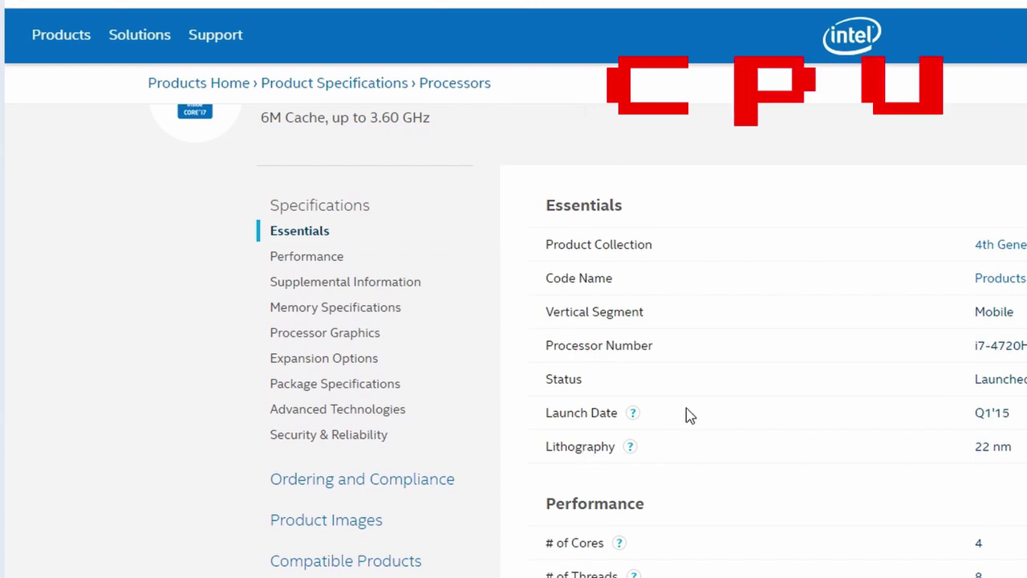
scroll(714, 460, "down", 1)
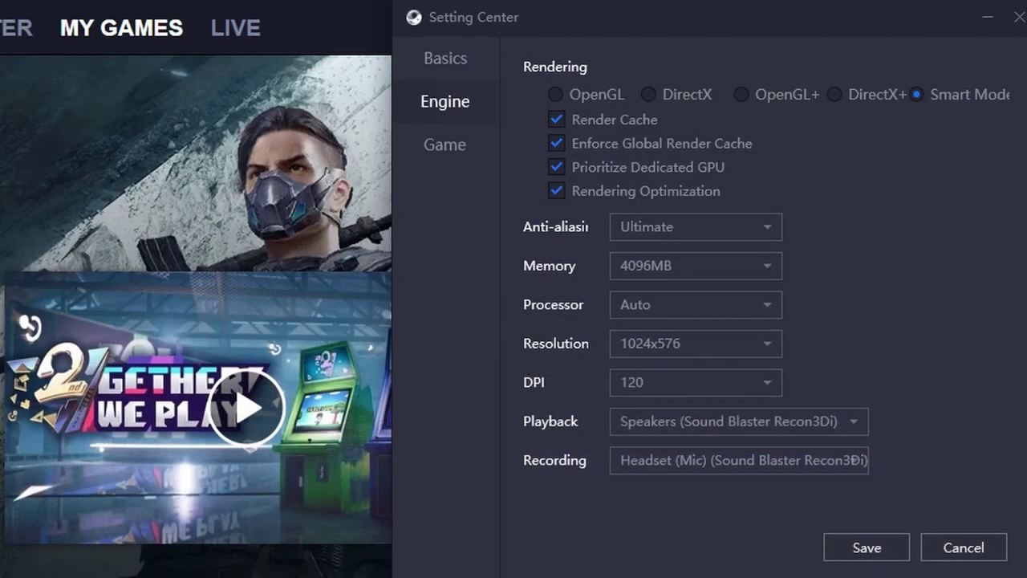
- Set the emulator engine's processor count to 4
left_click(670, 304)
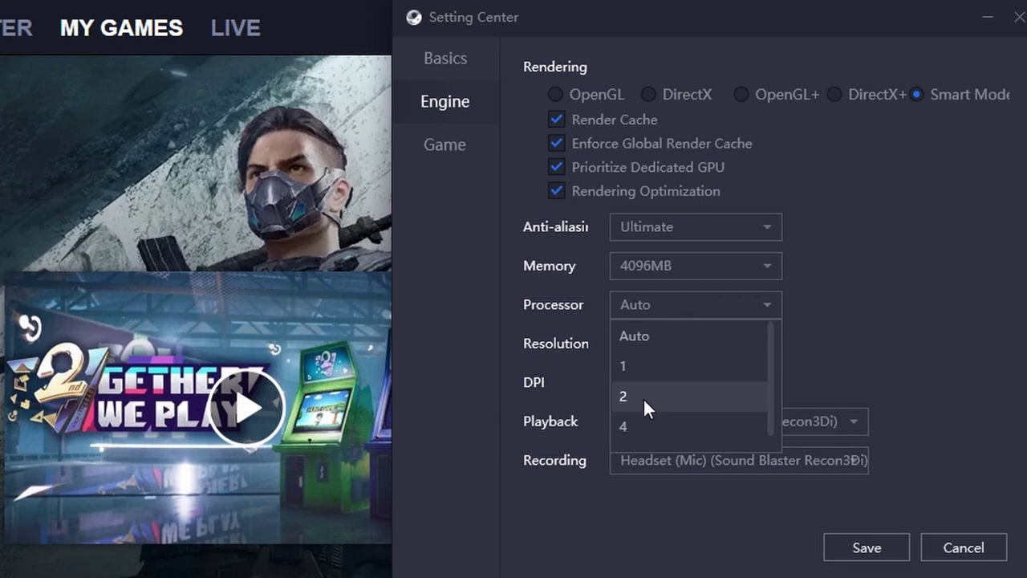
left_click(646, 425)
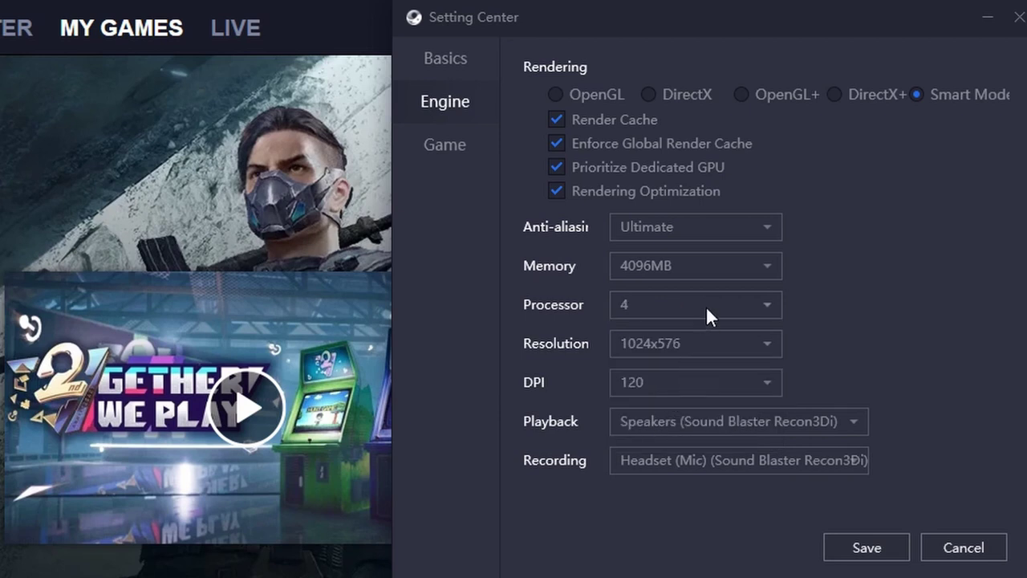
left_click(705, 305)
left_click(638, 411)
- Set the emulator engine's resolution to 1920x1080
left_click(729, 345)
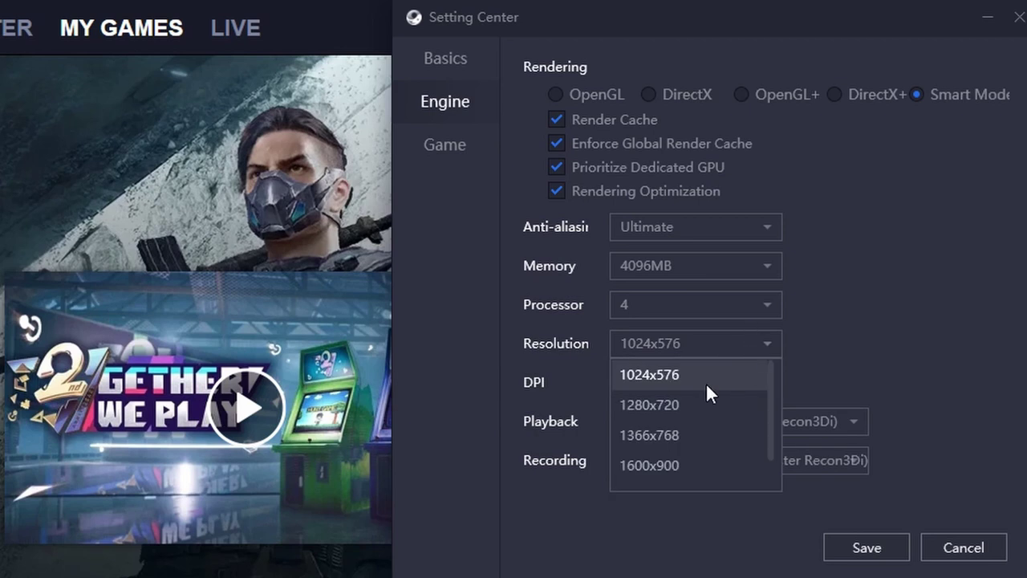
scroll(687, 425, "down", 2)
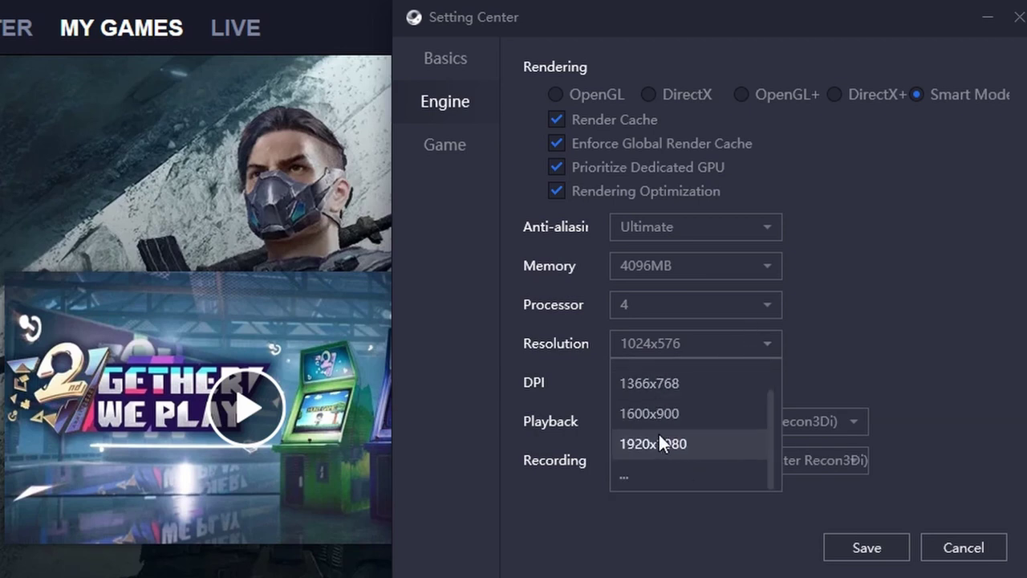
left_click(663, 443)
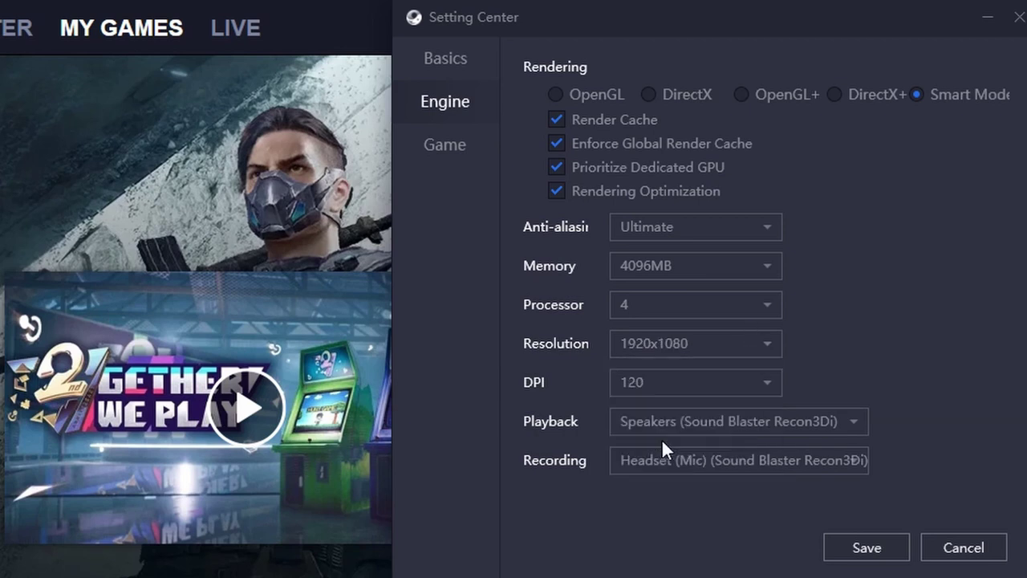
- Set the emulator engine's DPI to 320
left_click(763, 381)
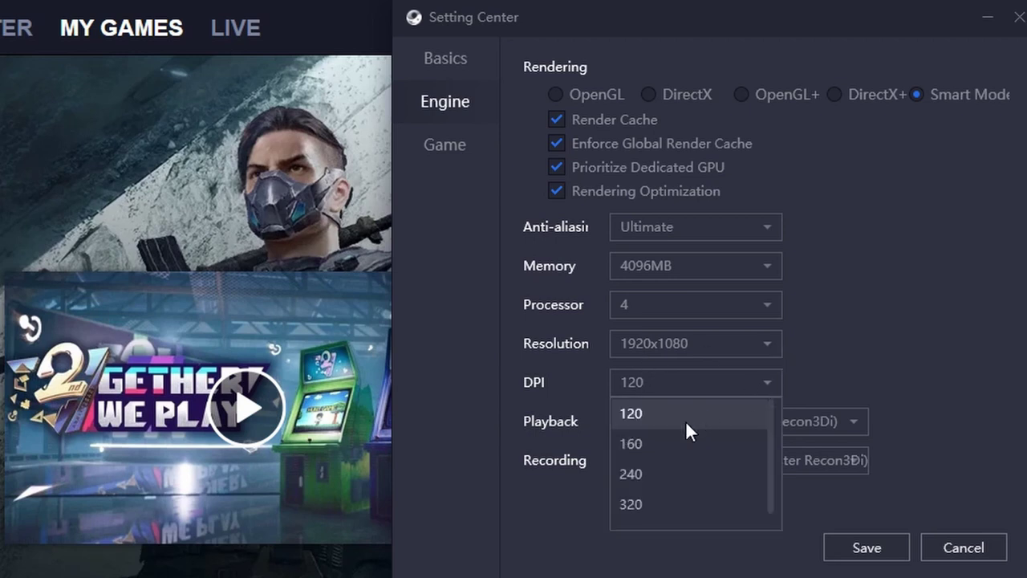
scroll(670, 495, "down", 1)
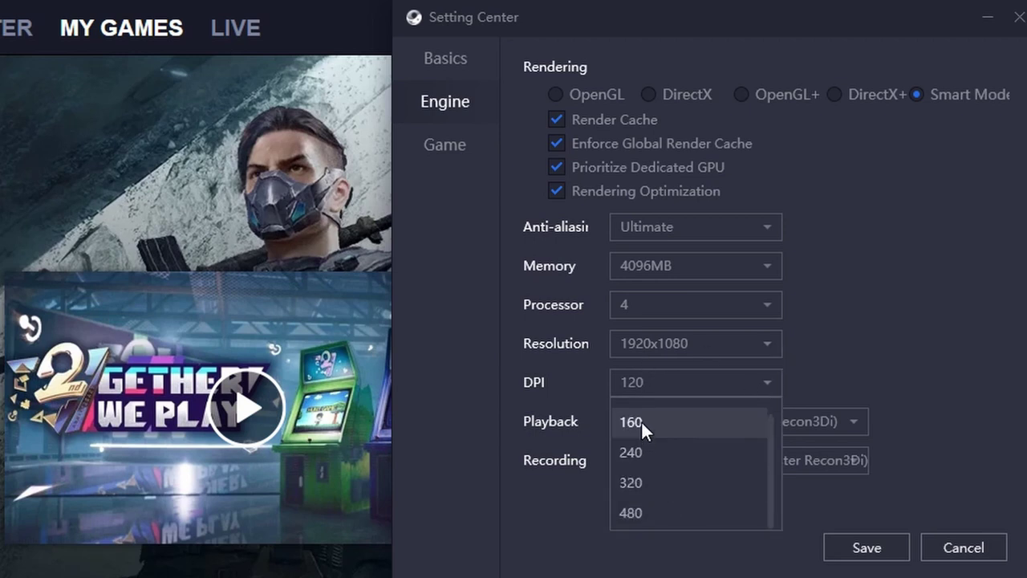
scroll(642, 450, "up", 1)
scroll(642, 481, "down", 1)
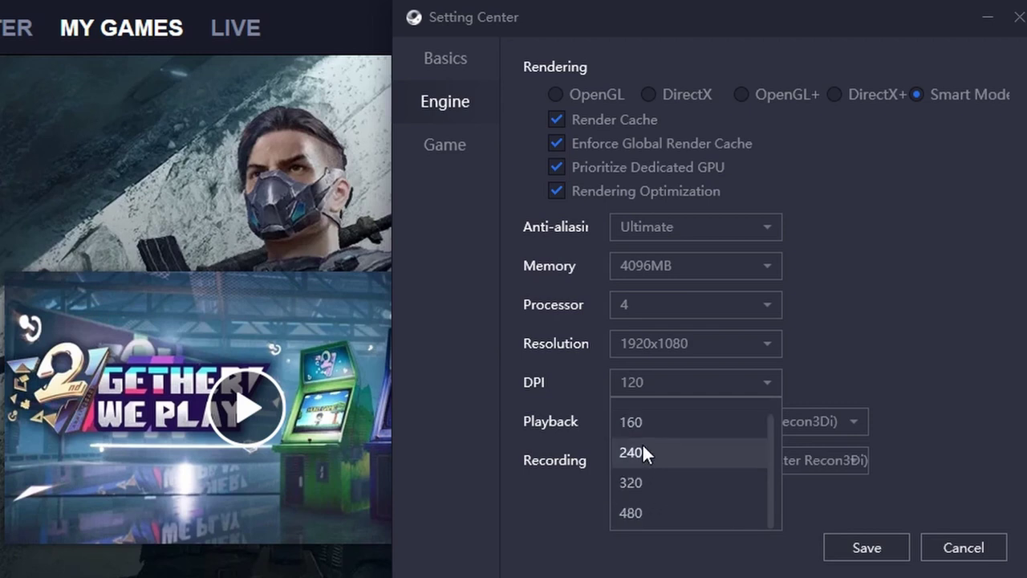
left_click(644, 486)
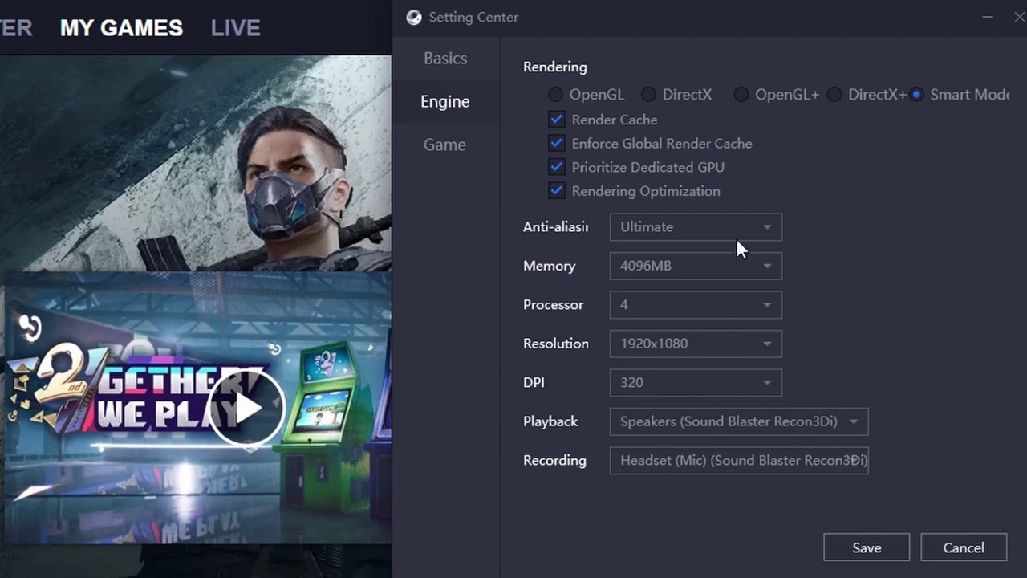
- Check PUBG Mobile's gaming resolution and display quality settings, and save the emulator settings
left_click(434, 145)
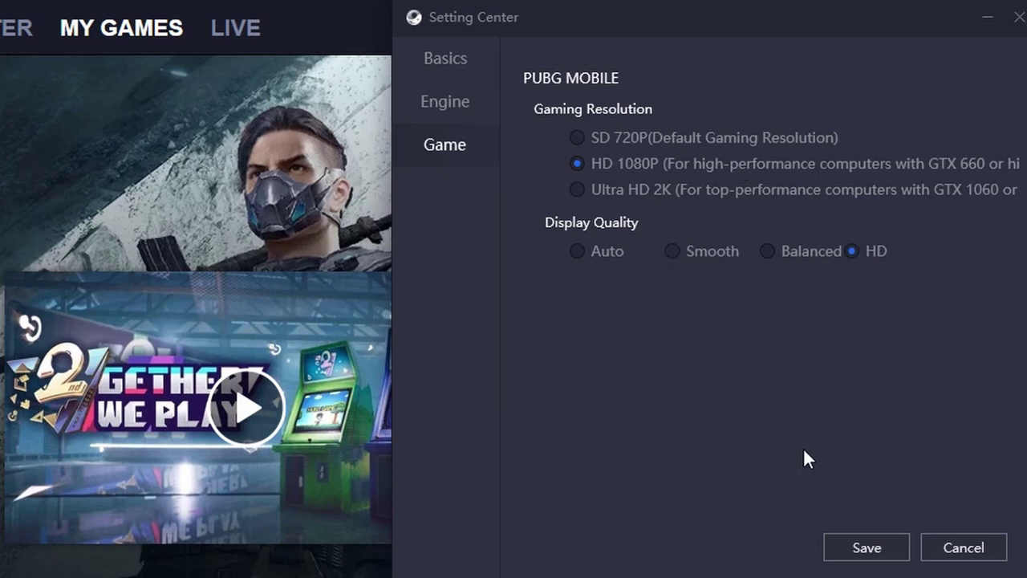
left_click(867, 549)
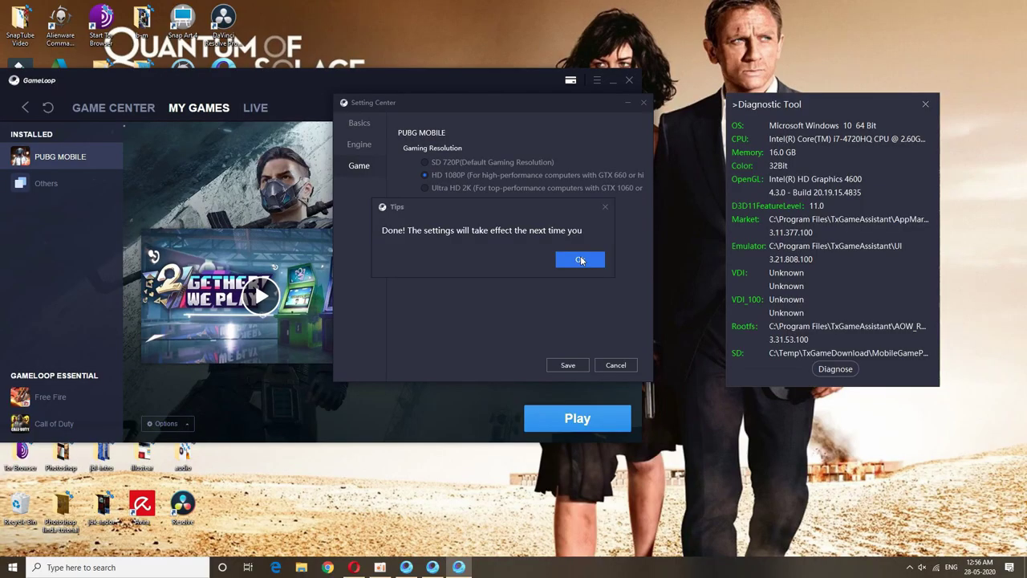
left_click(892, 340)
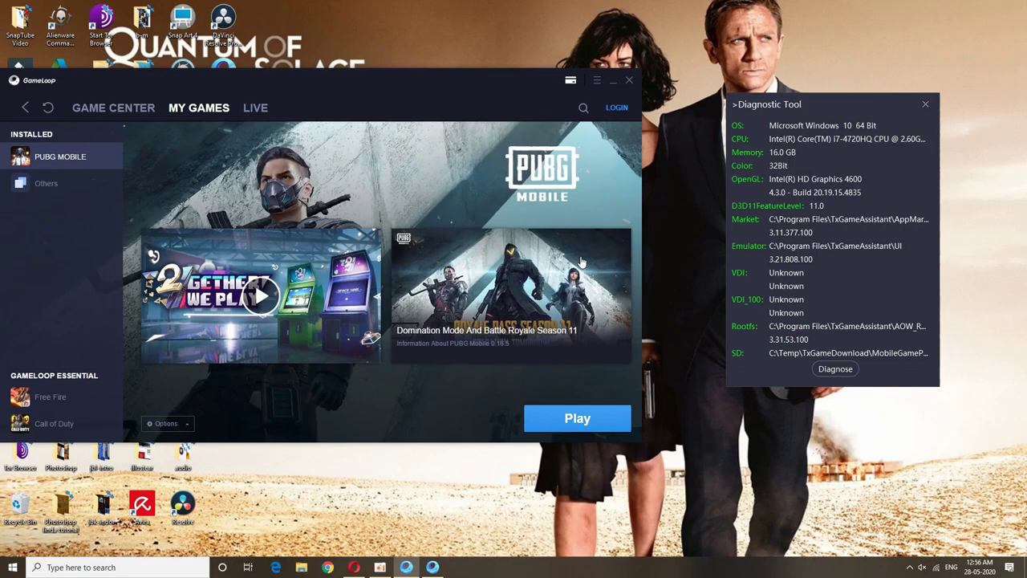
- Close the Diagnostic Tool and launch PUBG Mobile in the emulator
left_click(927, 105)
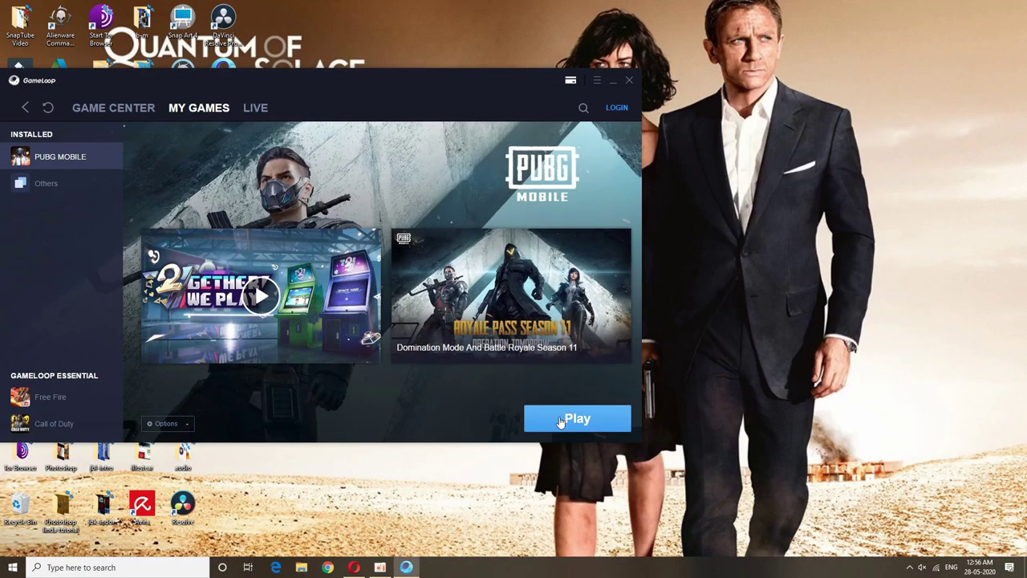
left_click(584, 419)
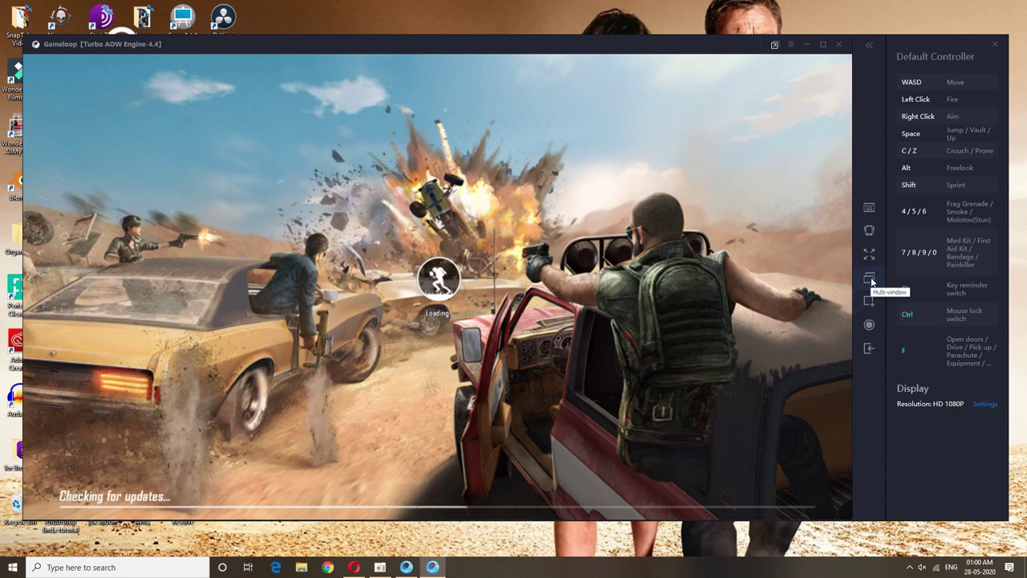
- Examine the game's key mapping overlay and close it, and switch the emulator to full screen and back
left_click(870, 208)
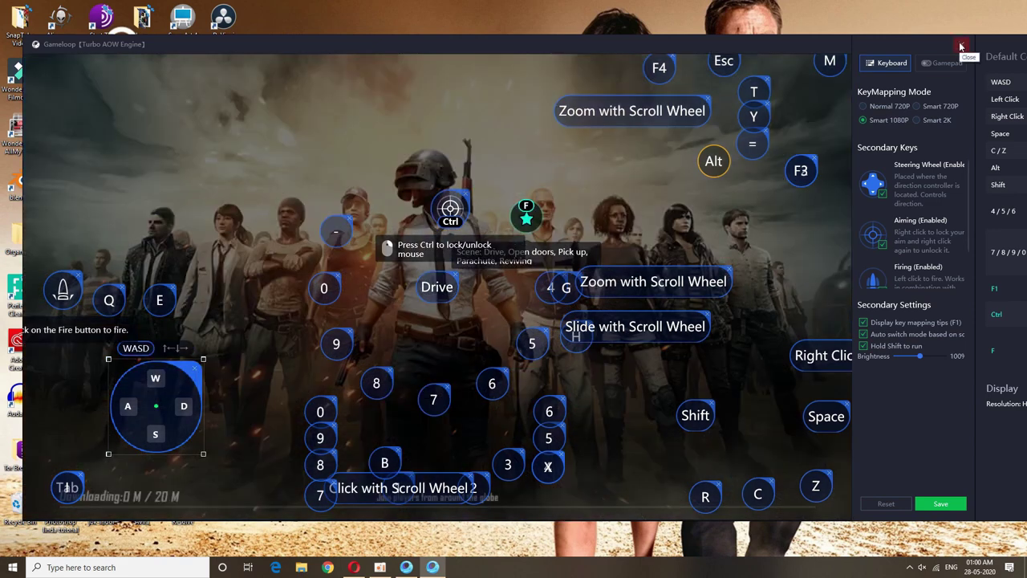
left_click(961, 45)
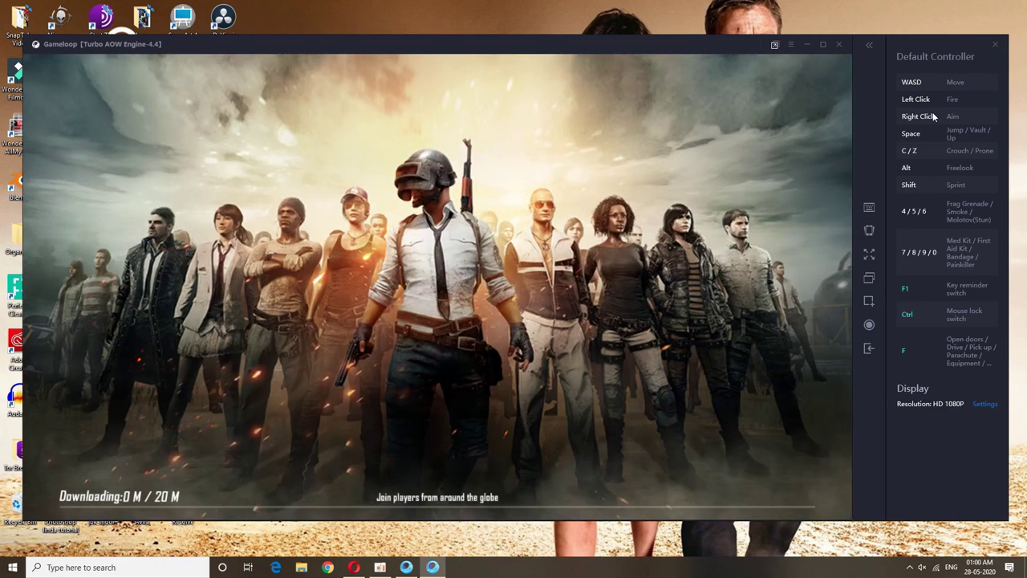
left_click(870, 254)
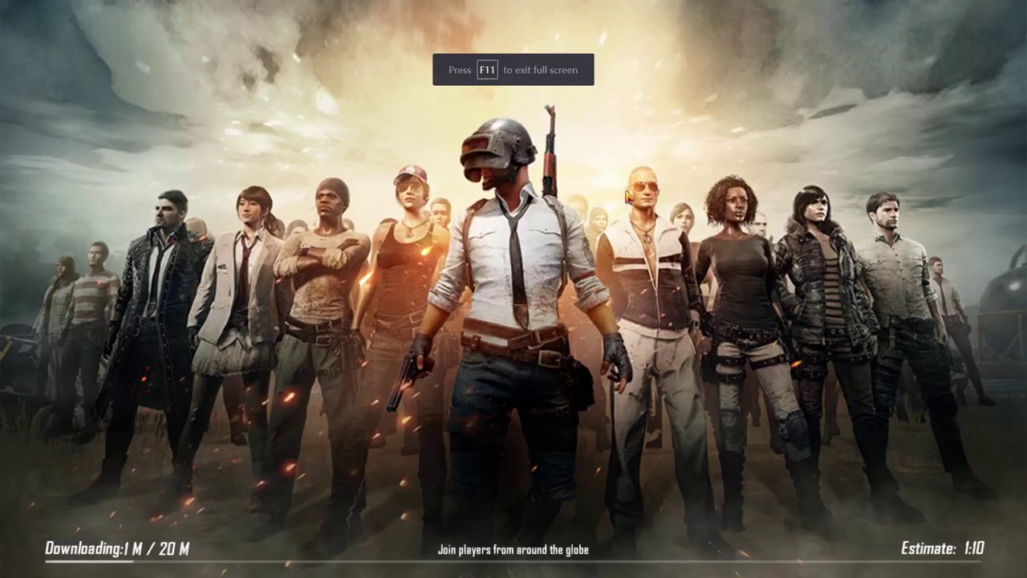
key("F11")
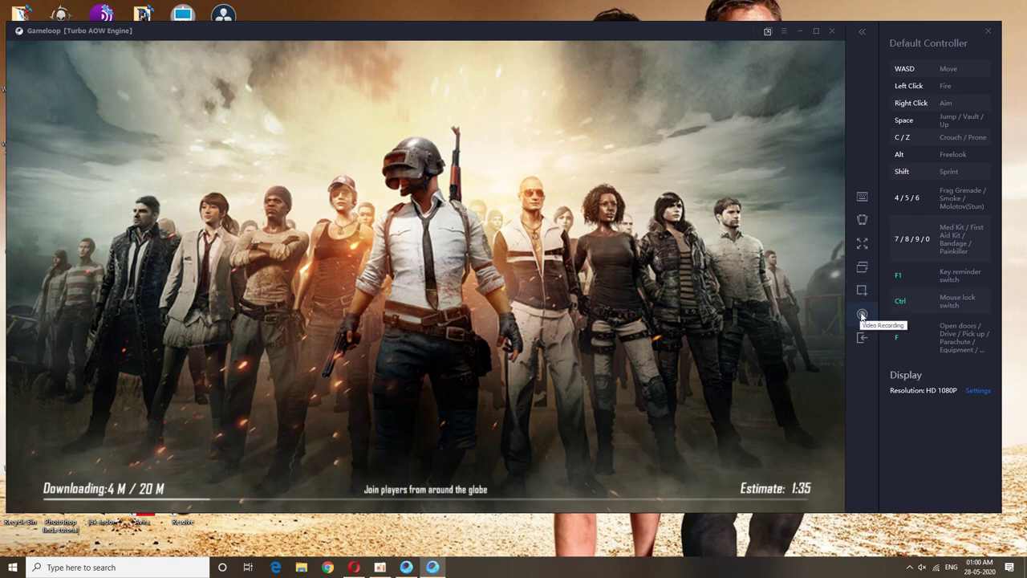
- Record a short clip of the loading game with the emulator's video recorder
left_click(862, 314)
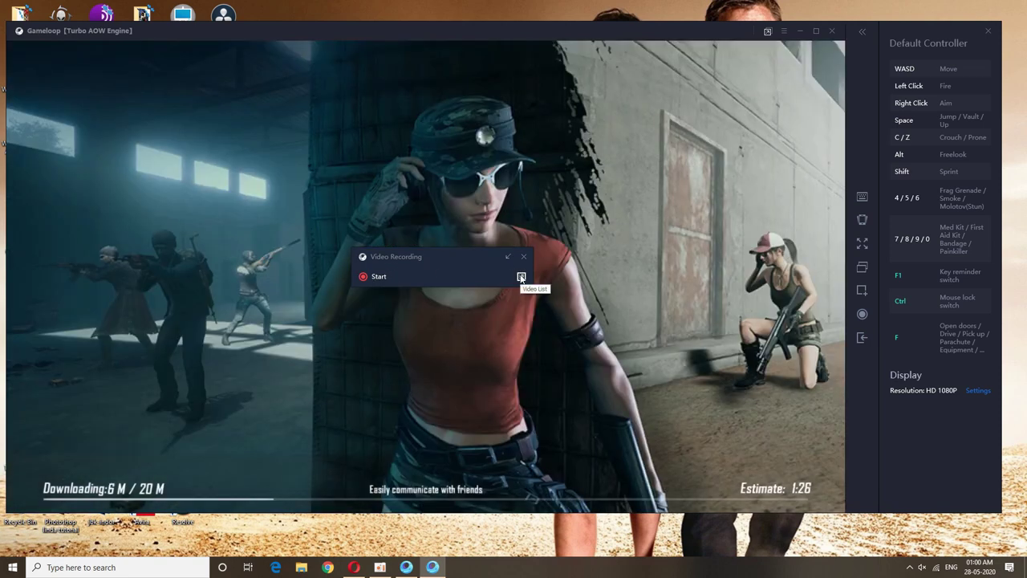
left_click(521, 276)
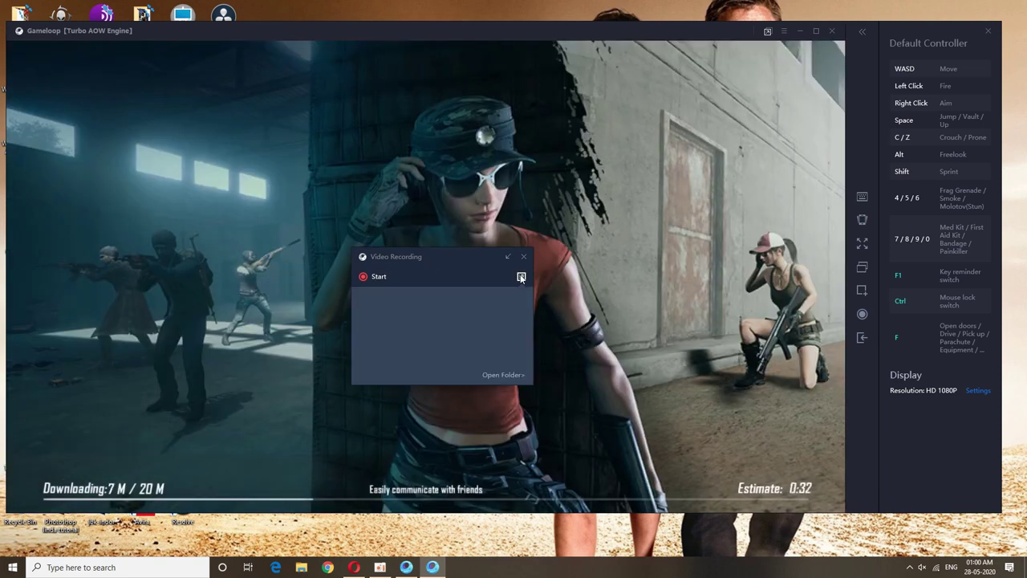
left_click(520, 277)
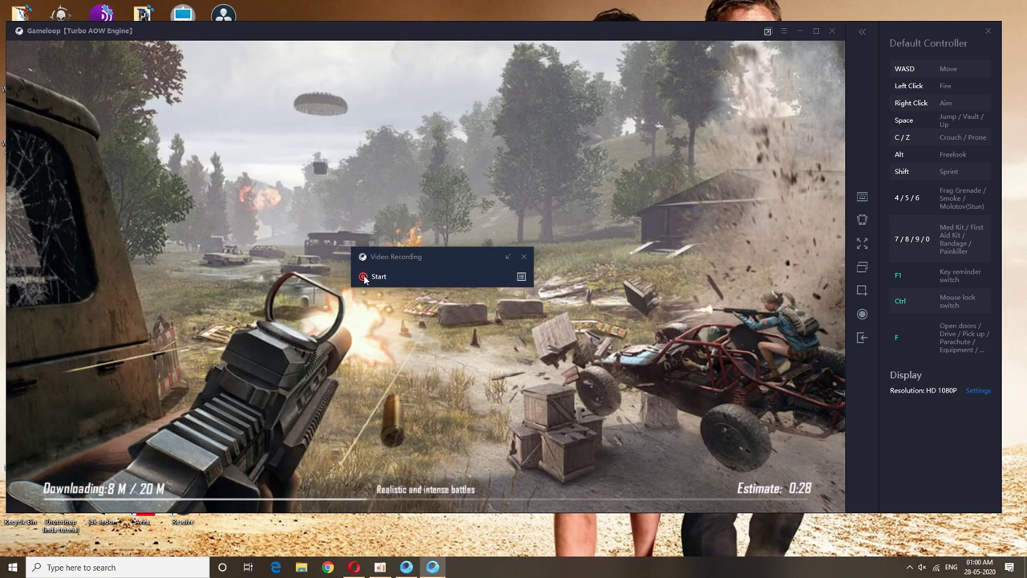
left_click(364, 277)
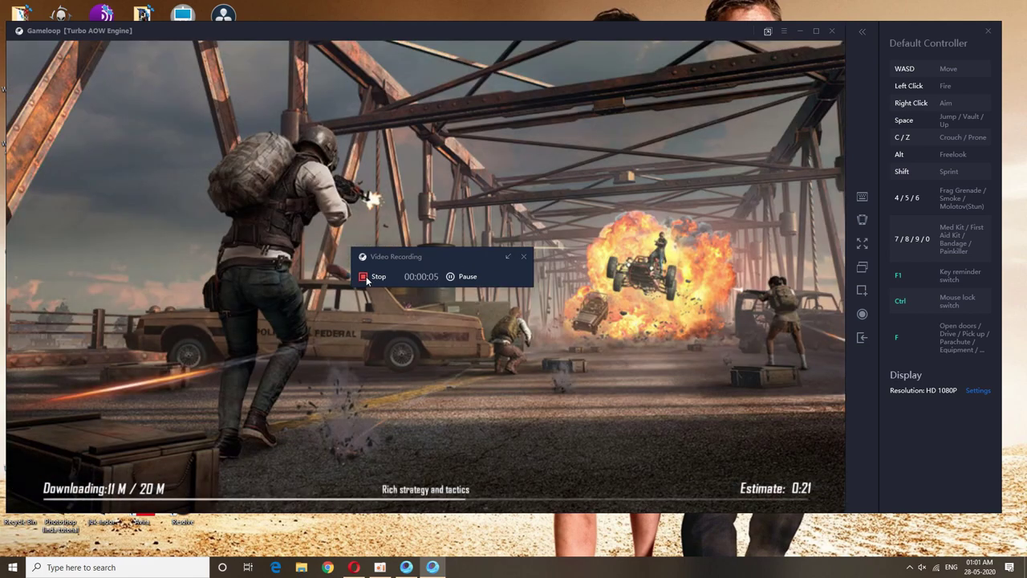
left_click(366, 278)
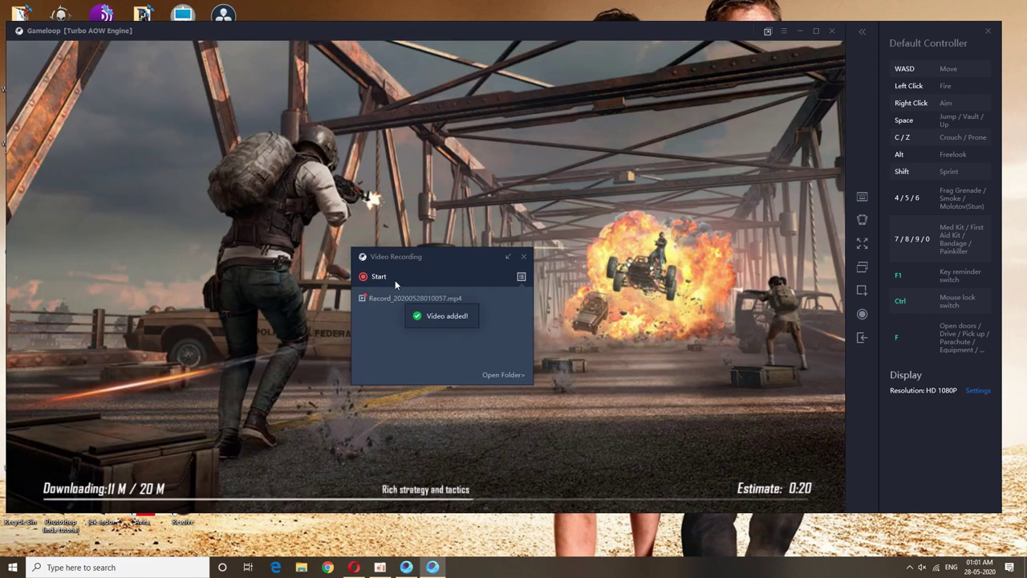
- Play back the recorded clip, close the media player and delete the clip from the video list
mouse_move(460, 300)
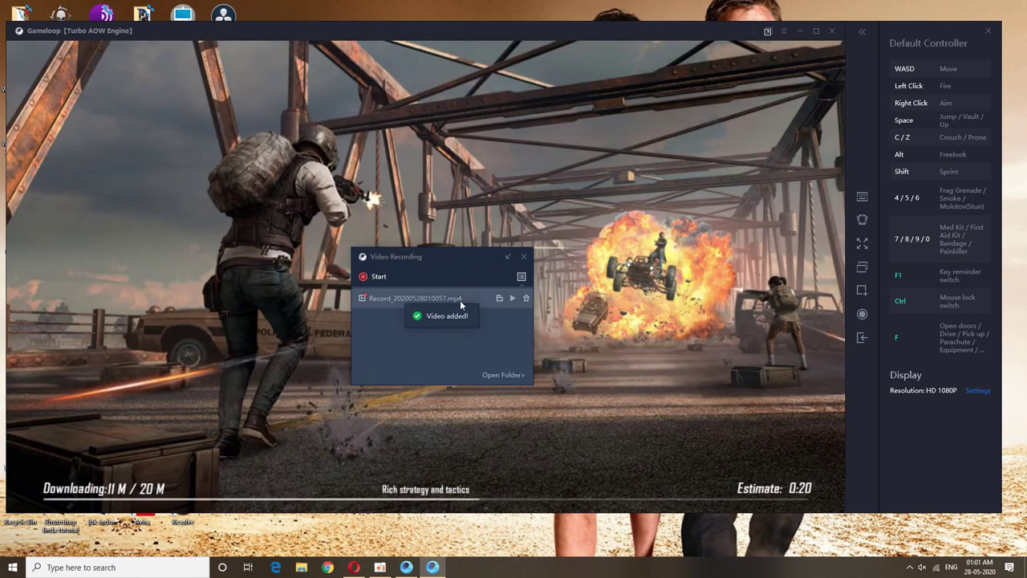
left_click(513, 299)
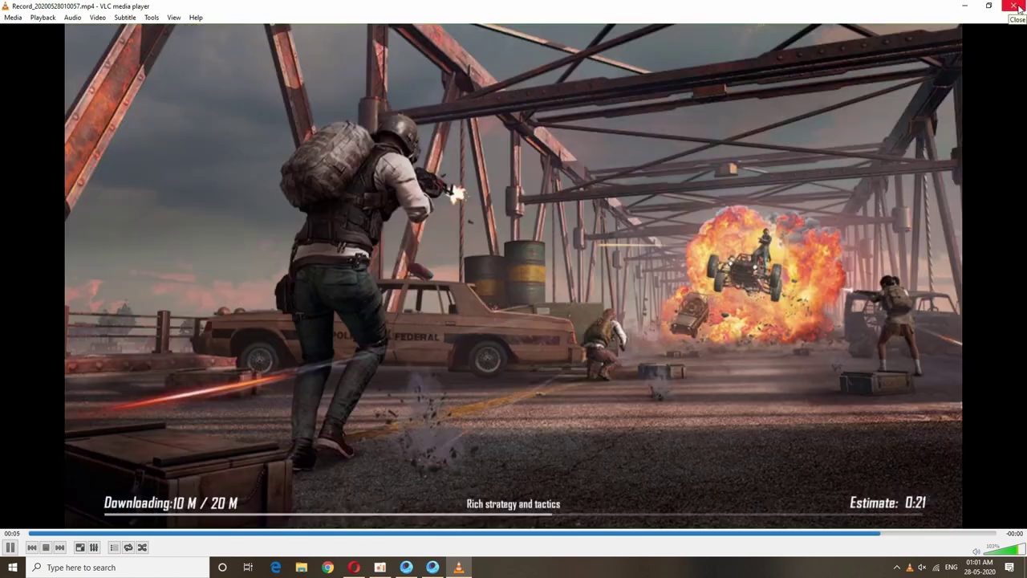
left_click(1016, 7)
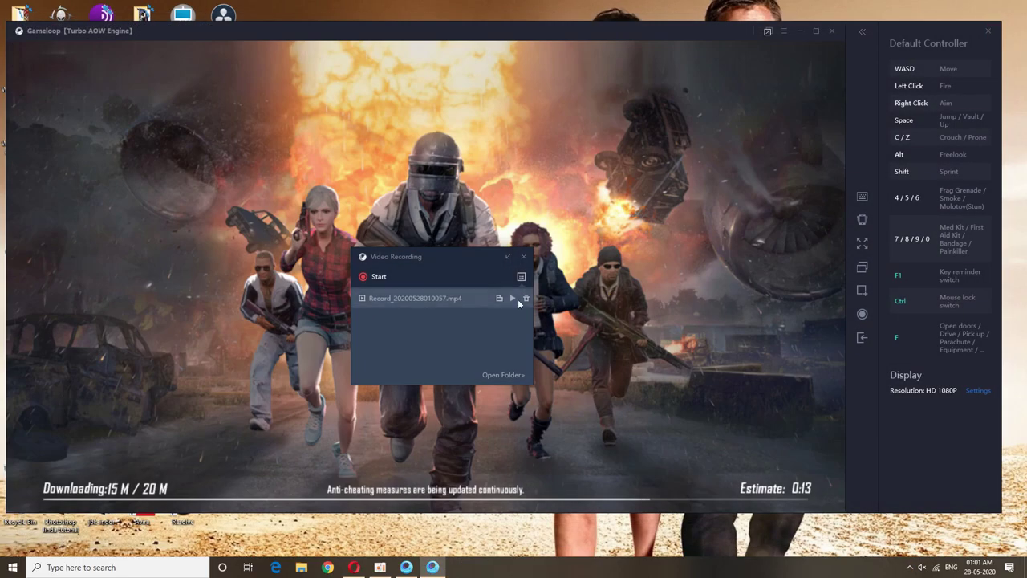
left_click(527, 300)
left_click(418, 322)
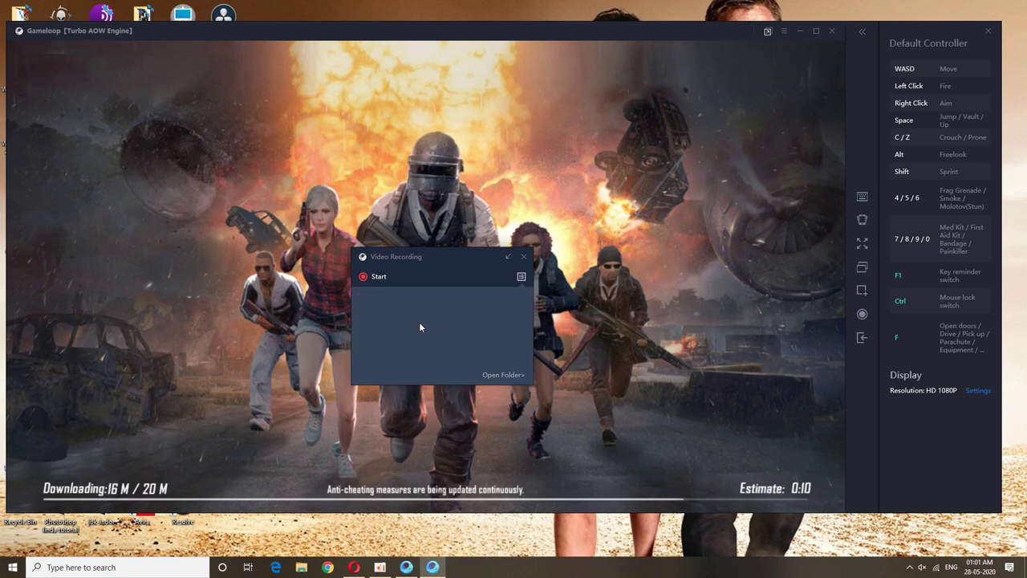
- Collapse the video recorder to its compact bar, restore it to full size and close it
left_click(507, 257)
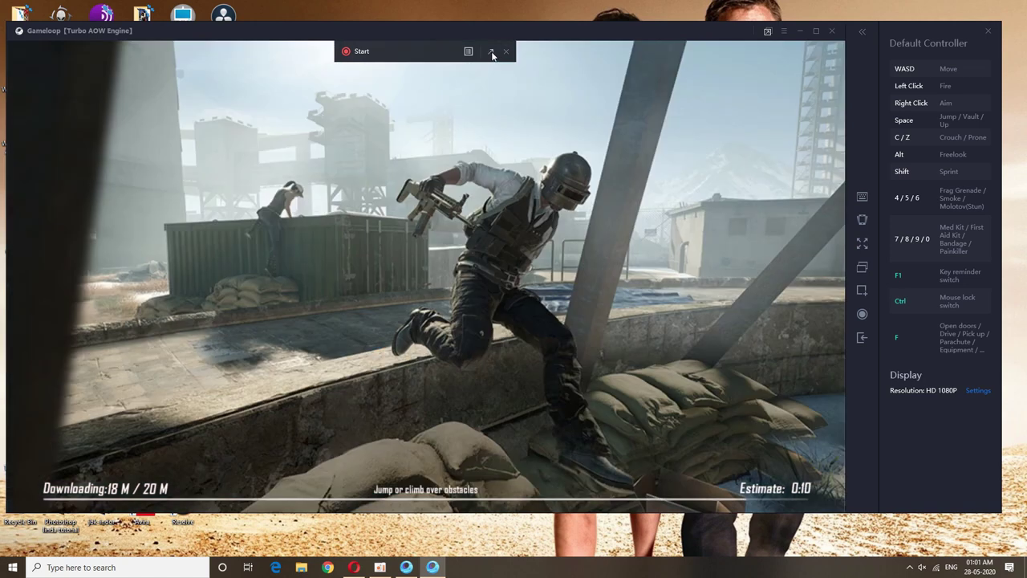
left_click(491, 51)
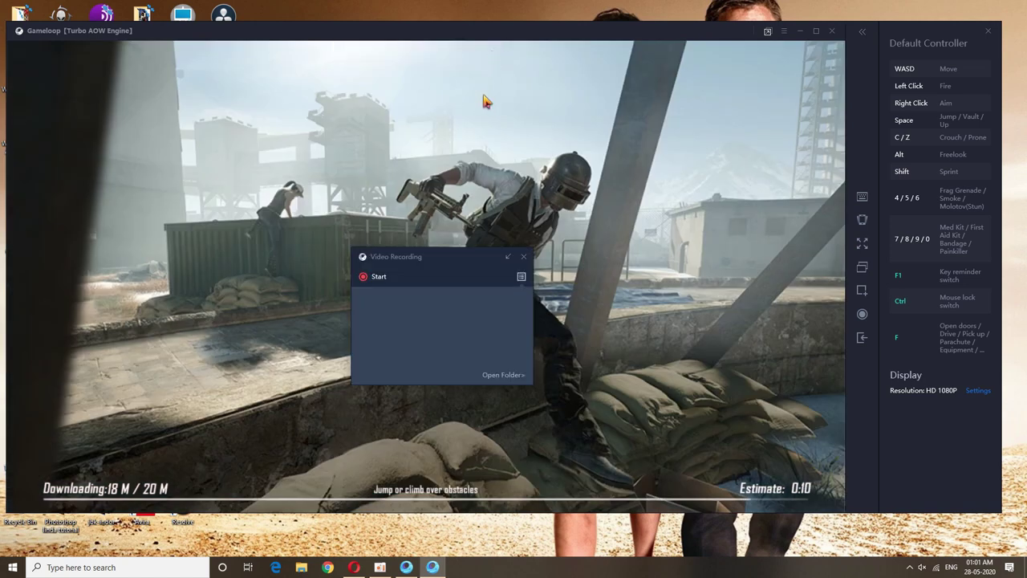
left_click(524, 258)
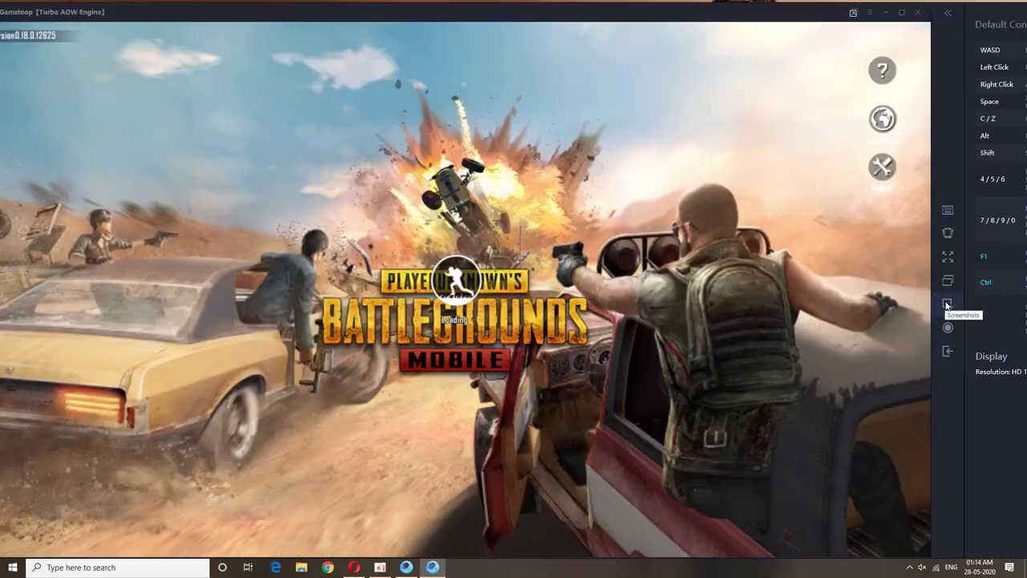
- Capture a screenshot of the game, view the saved image and close the image viewer
left_click(947, 303)
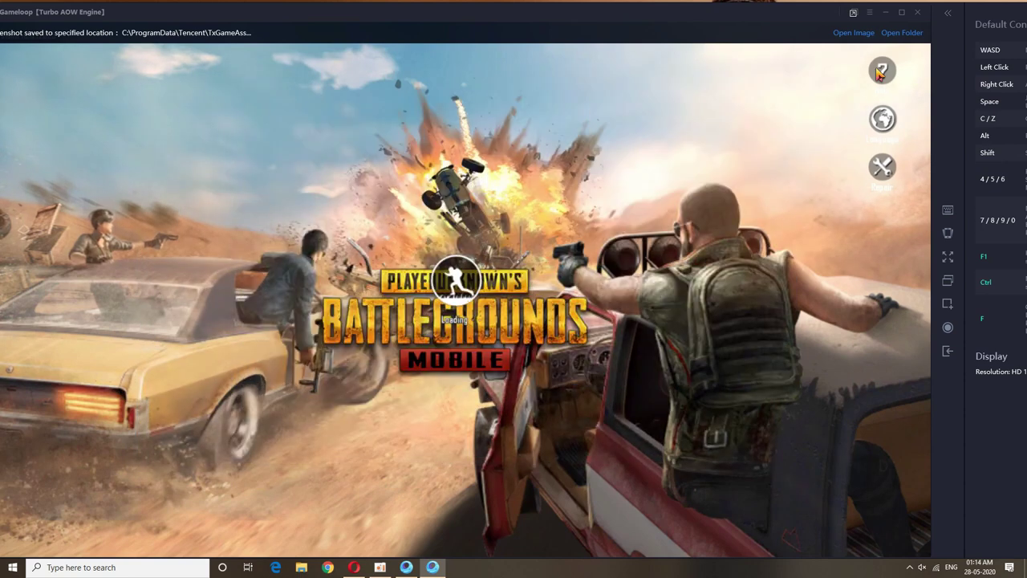
left_click(853, 33)
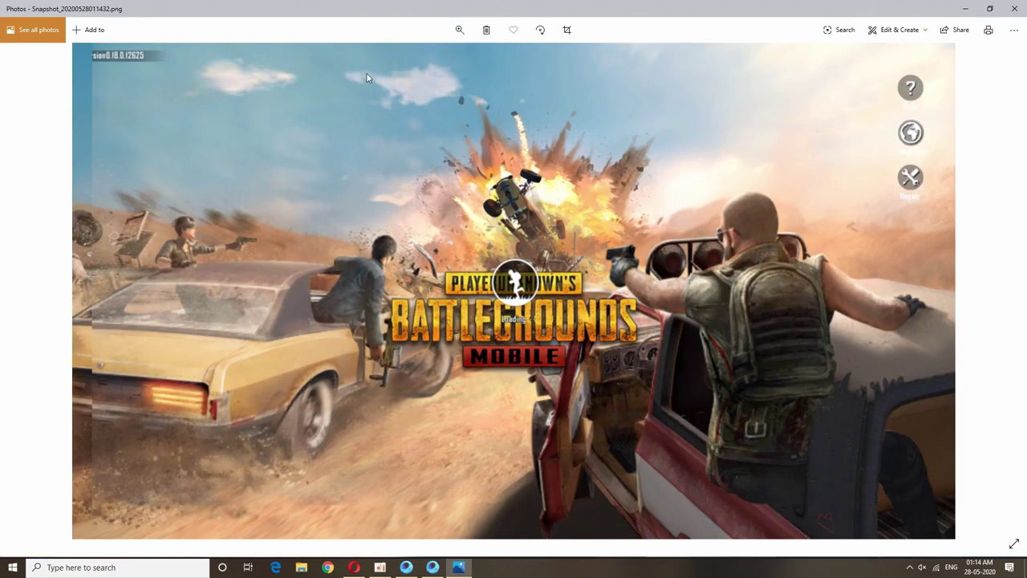
left_click(1016, 10)
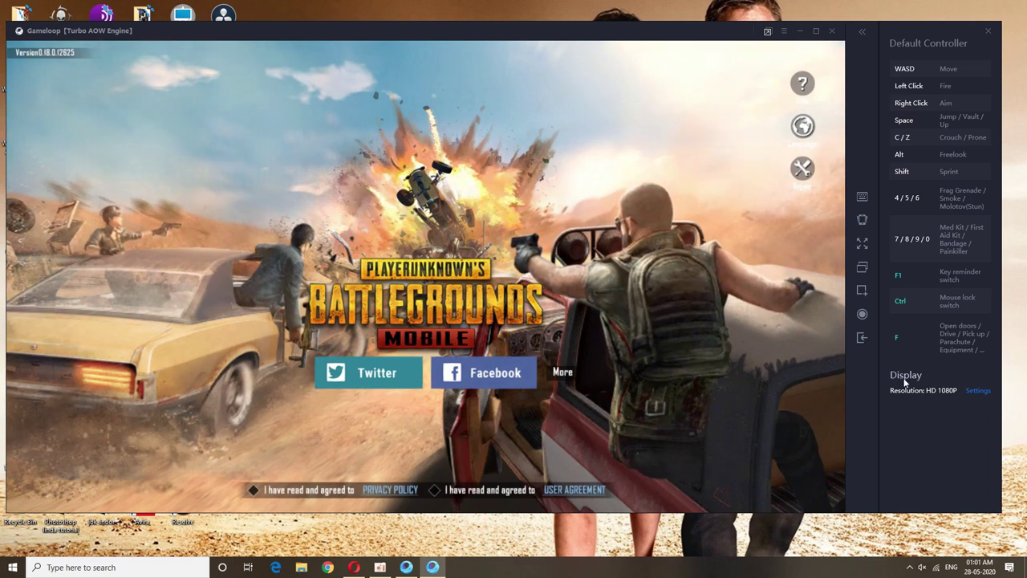
- Open the display settings from the running game and review the engine, basic and game settings
left_click(979, 392)
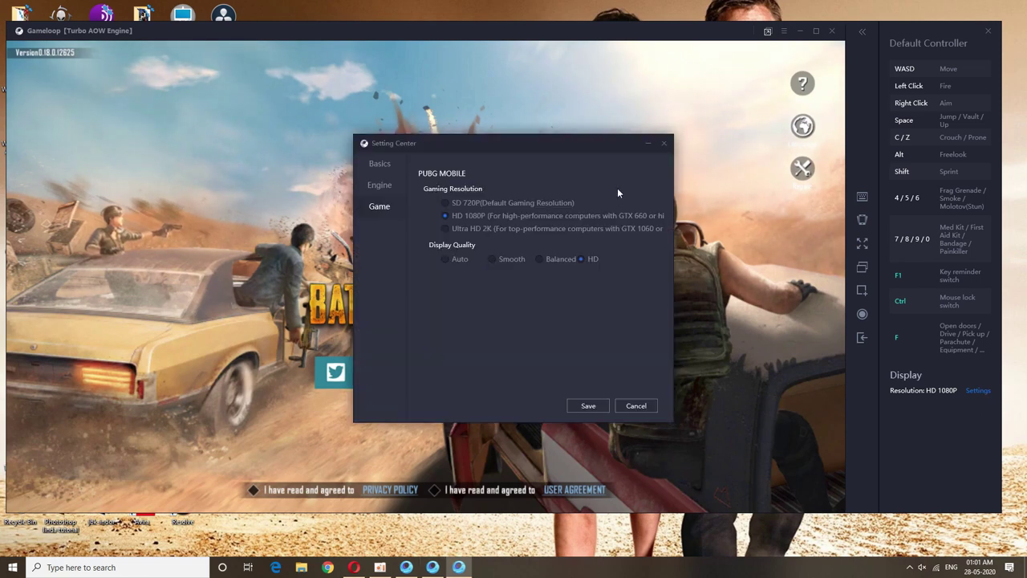
left_click(387, 189)
left_click(377, 164)
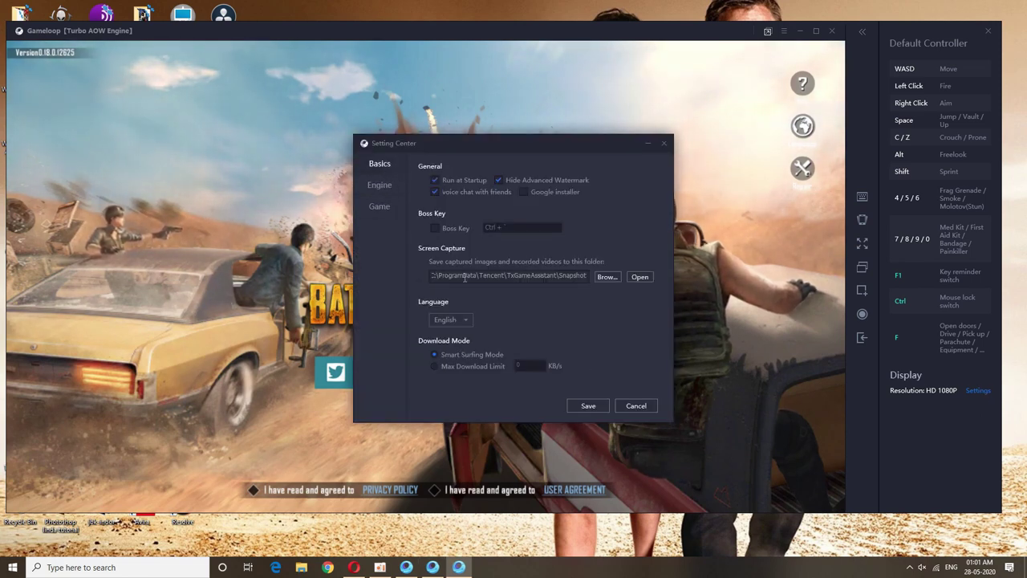
left_click(382, 207)
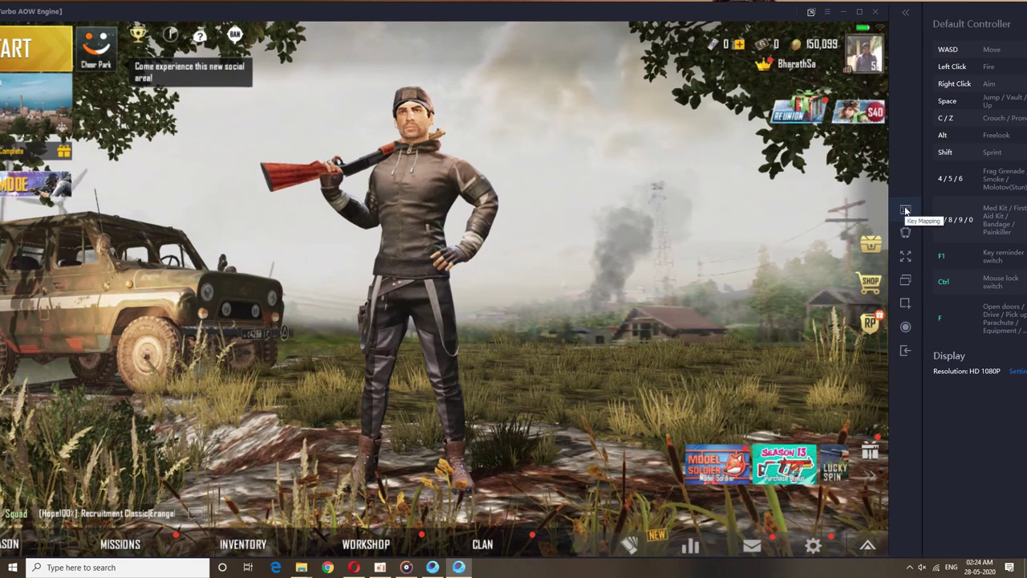
- Open the key mapping editor for PUBG Mobile from the game lobby
left_click(905, 210)
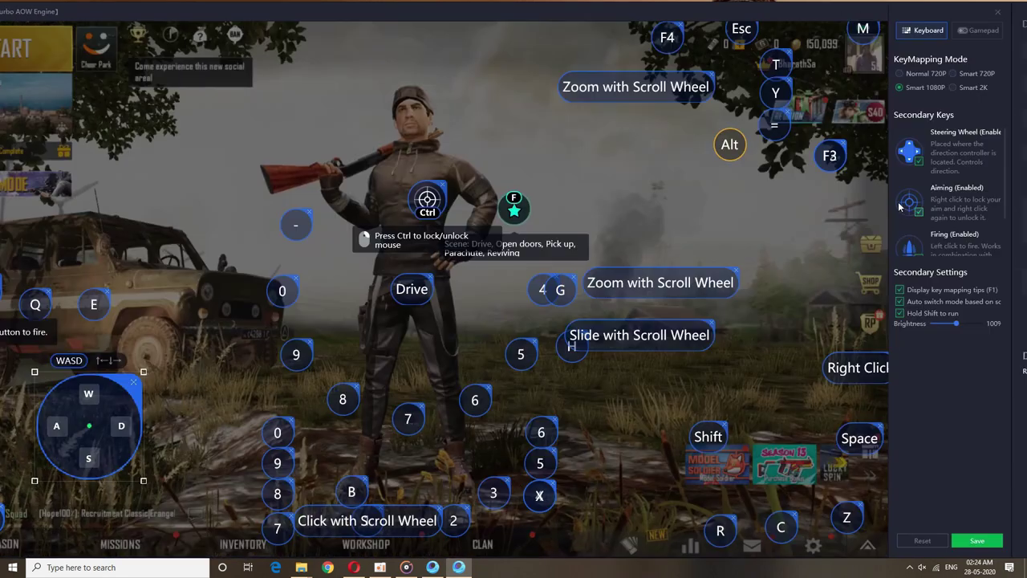